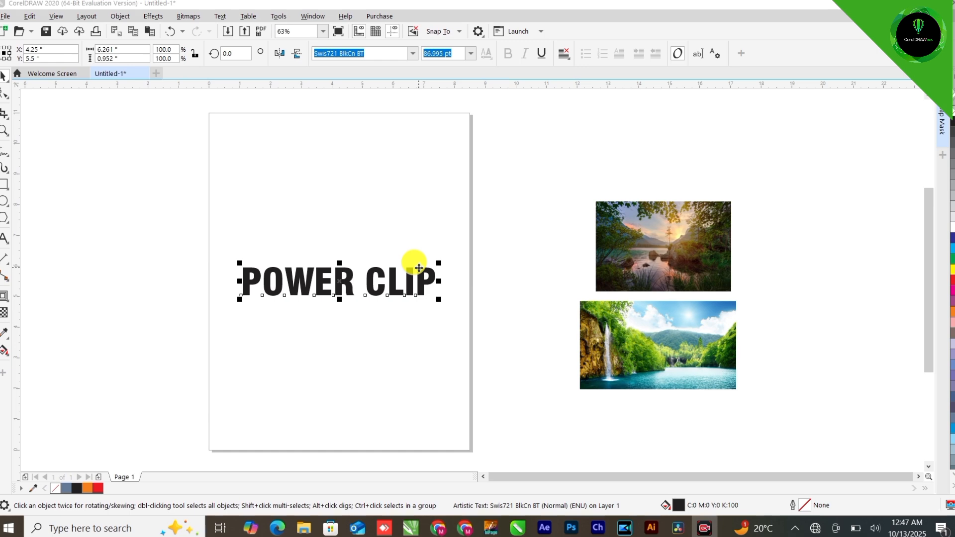
# Delete the POWER CLIP title text from the page
pyautogui.moveTo(456, 269); pyautogui.dragTo(636, 171)
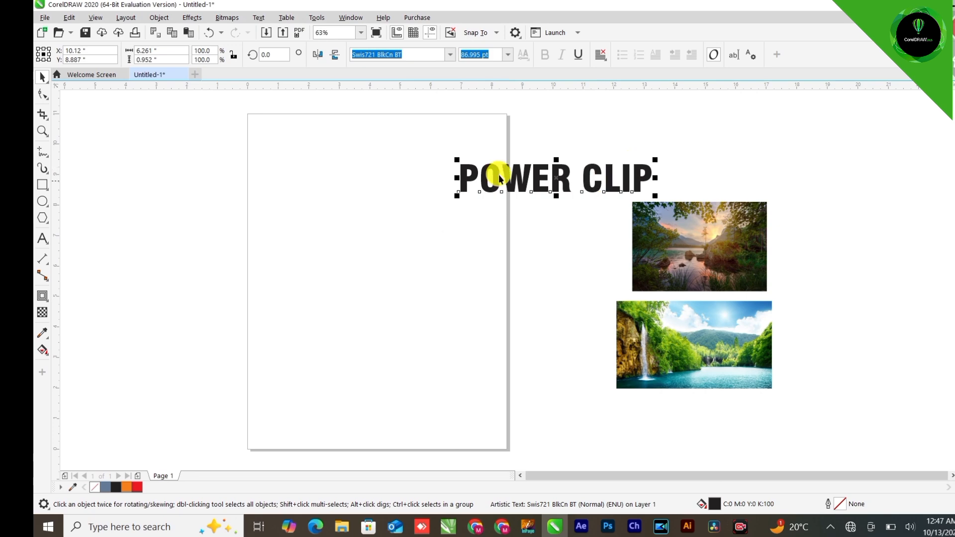
pyautogui.press('Delete')
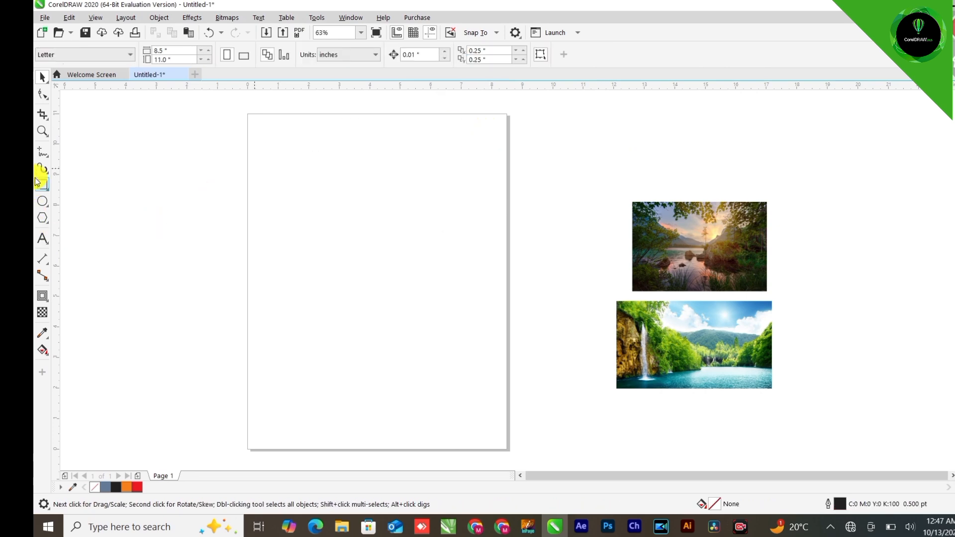
# Draw a rectangle about 4.3 × 3 in and position it near the centre of the page
pyautogui.click(42, 184)
pyautogui.moveTo(267, 161); pyautogui.dragTo(397, 250)
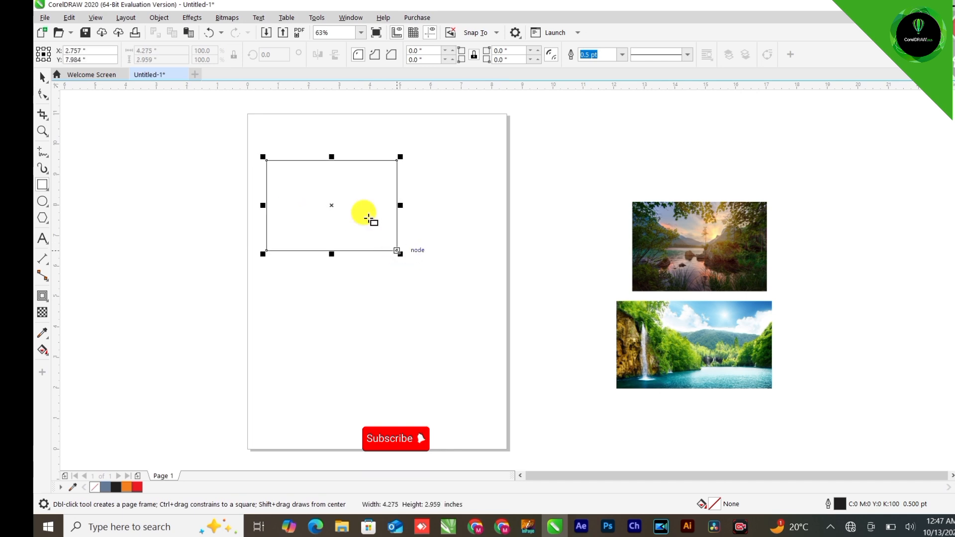
pyautogui.click(44, 84)
pyautogui.click(106, 79)
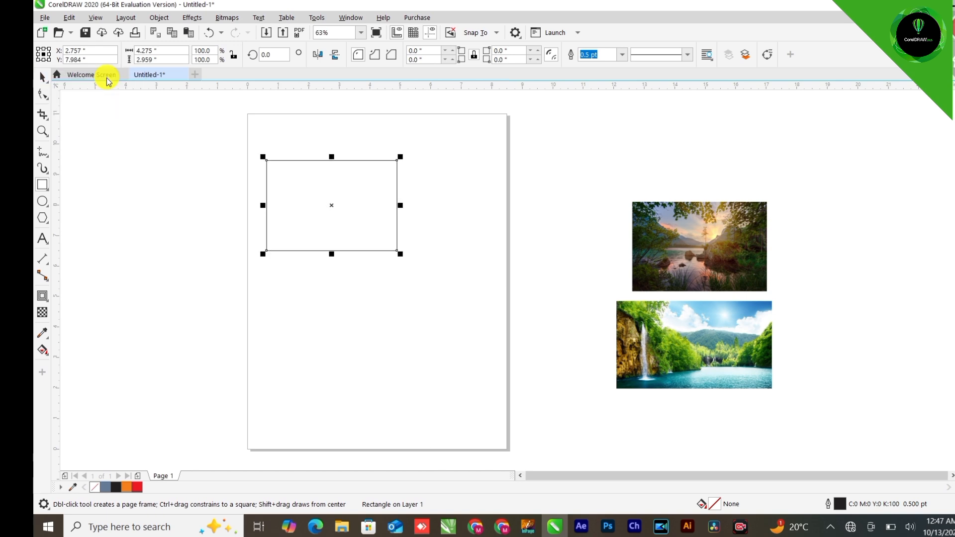
pyautogui.moveTo(354, 179); pyautogui.dragTo(396, 231)
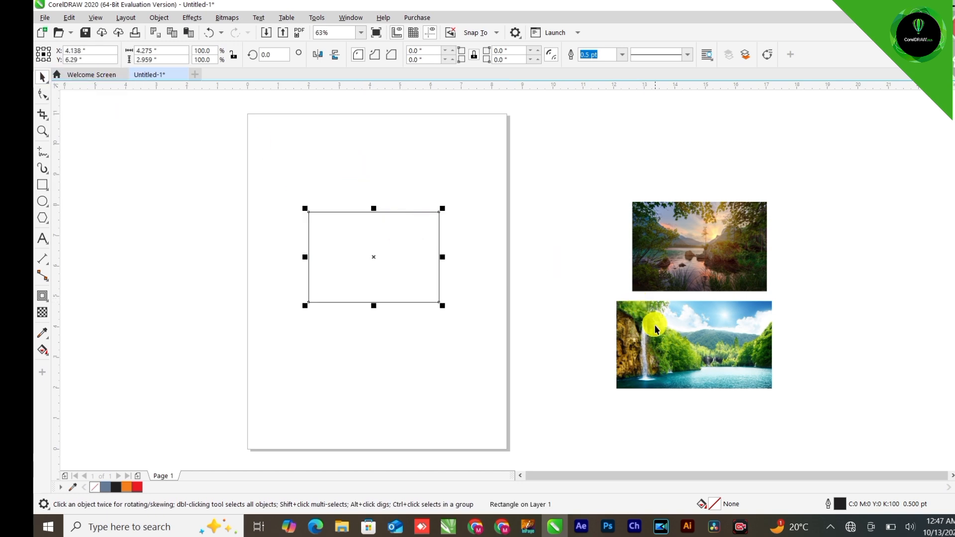
# Place the waterfall photo inside the rectangle using PowerClip's Place Inside Frame
pyautogui.moveTo(654, 325); pyautogui.dragTo(545, 226)
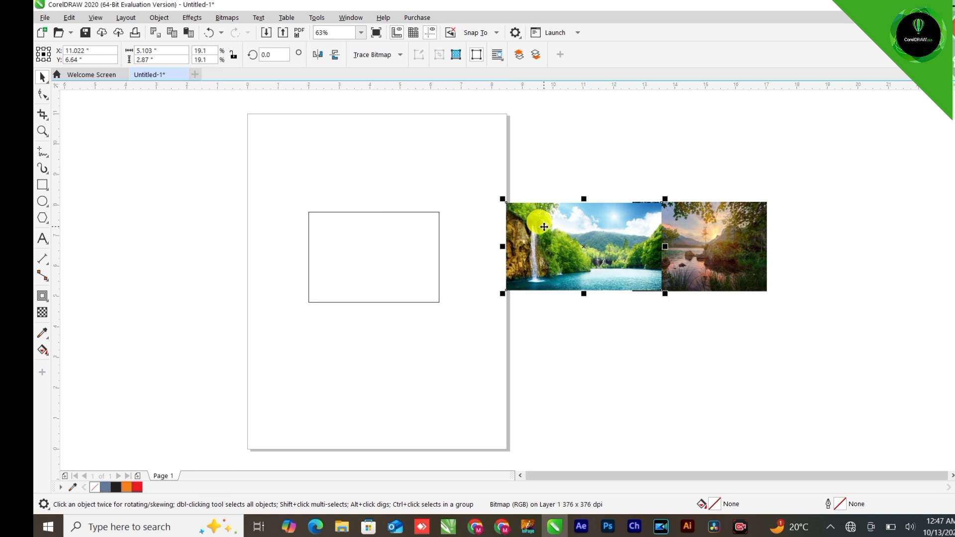
pyautogui.rightClick(544, 228)
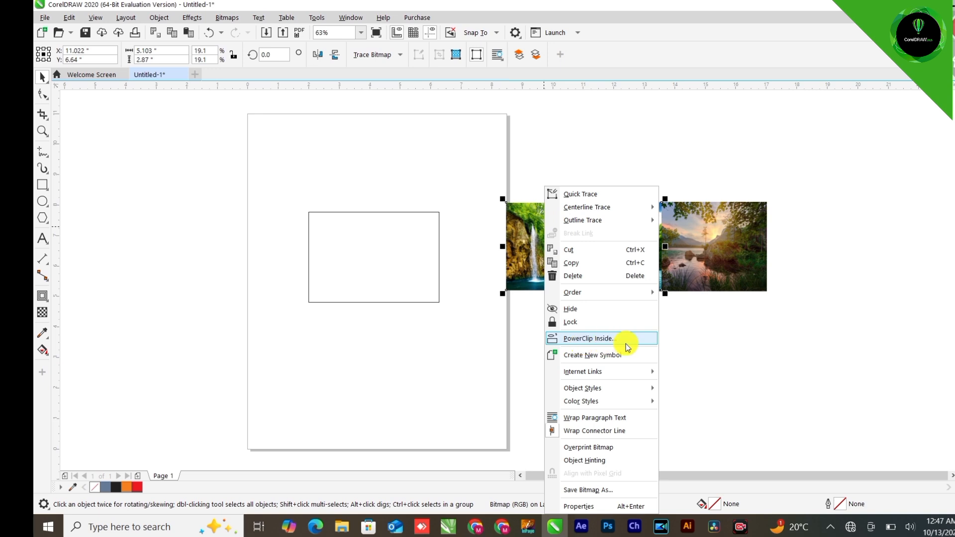
pyautogui.click(523, 235)
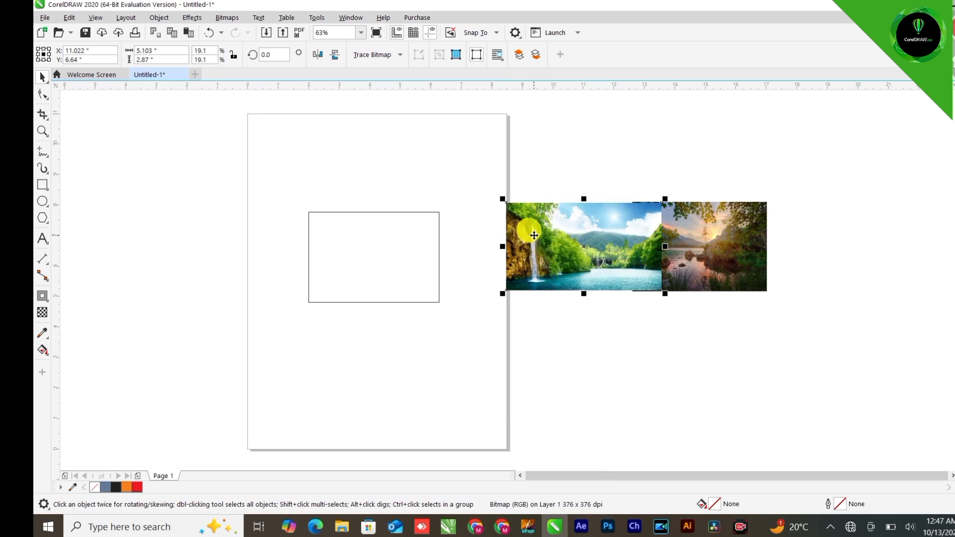
pyautogui.click(162, 18)
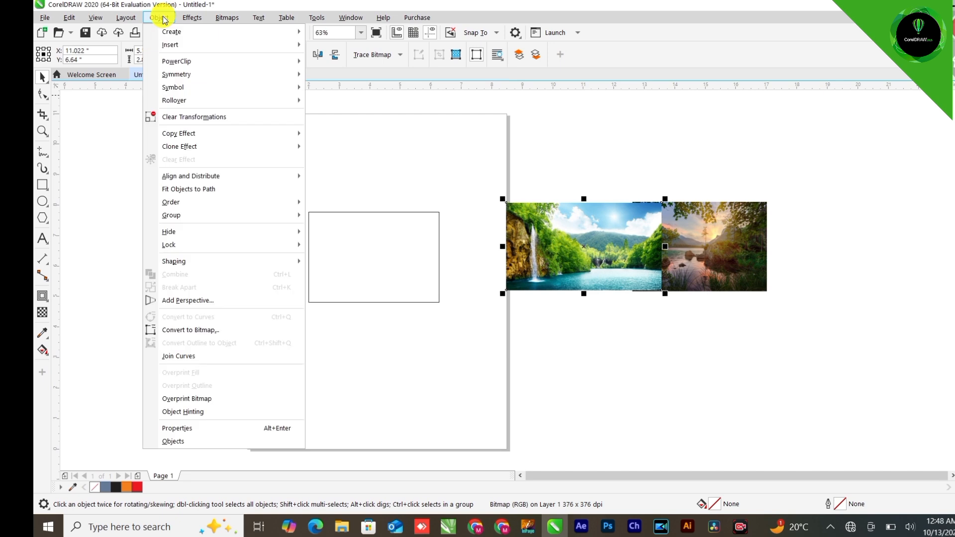
pyautogui.moveTo(184, 61)
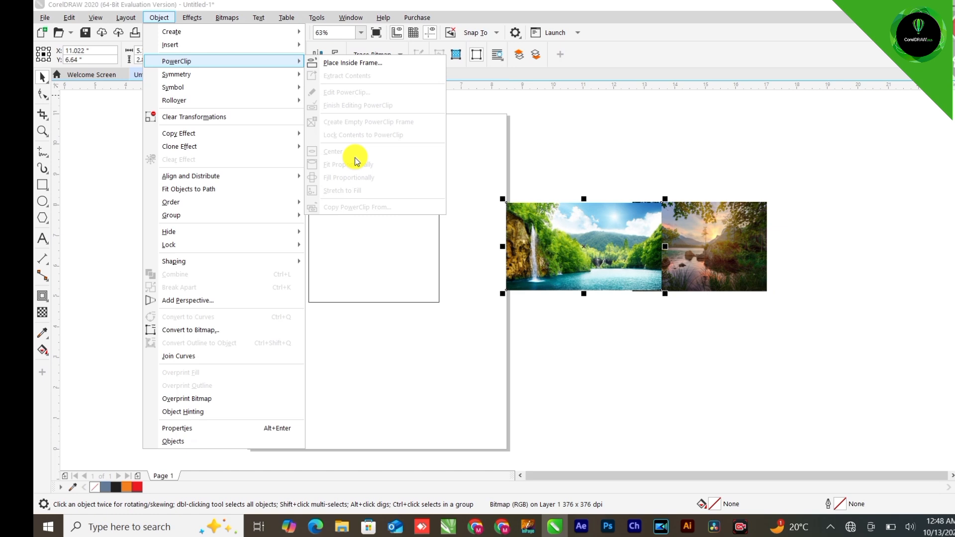
pyautogui.click(355, 63)
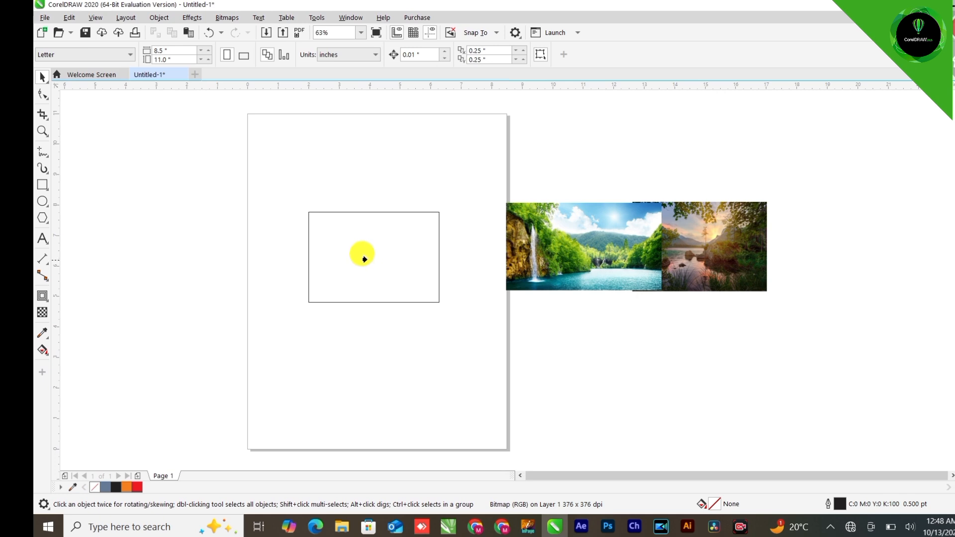
pyautogui.click(363, 250)
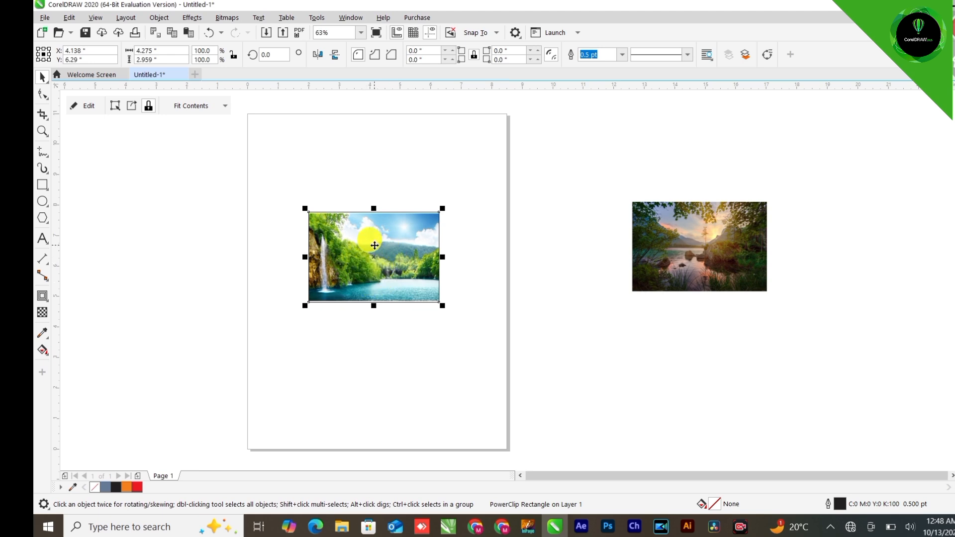
# Edit the PowerClip contents, enlarging the waterfall photo to about 5.26 × 2.96 in so it fills the frame, and finish editing
pyautogui.scroll(1, 380, 249)
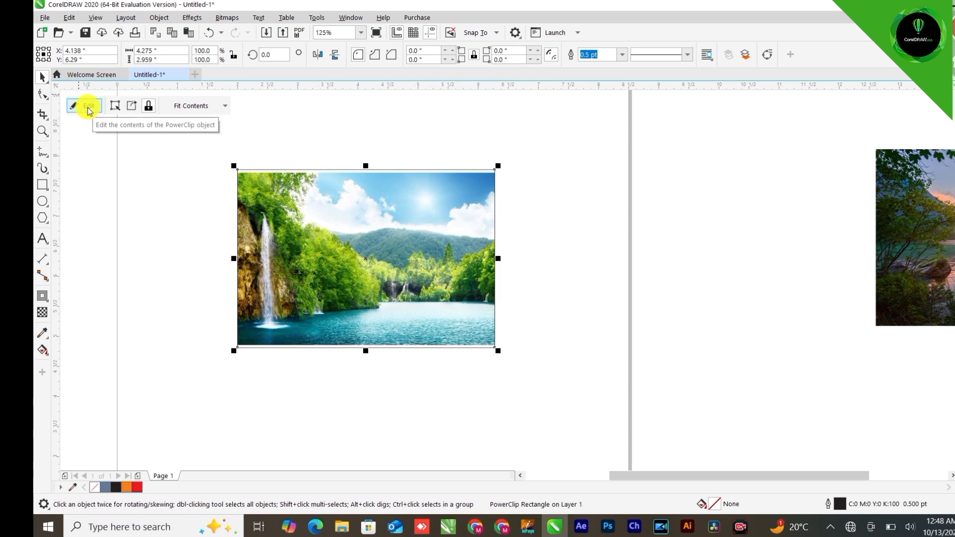
pyautogui.rightClick(331, 237)
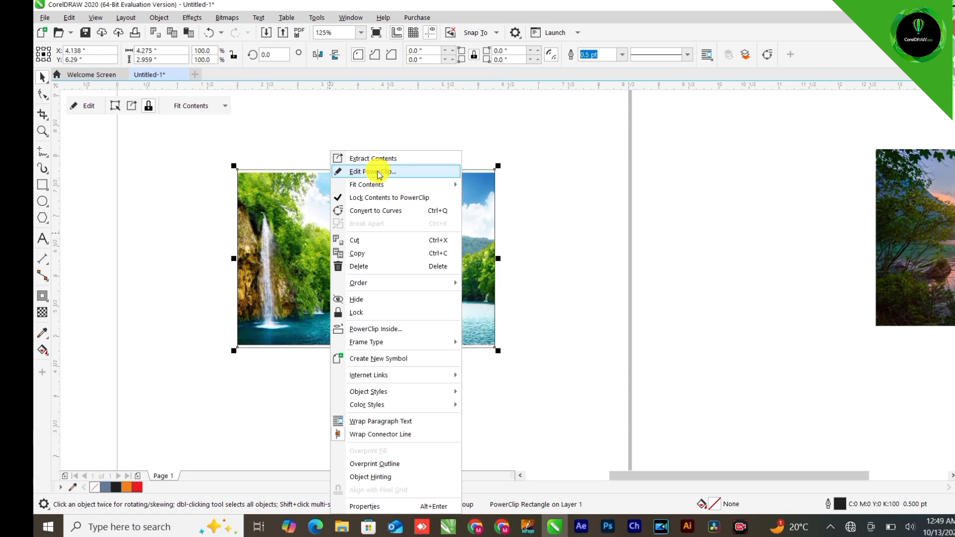
pyautogui.click(379, 173)
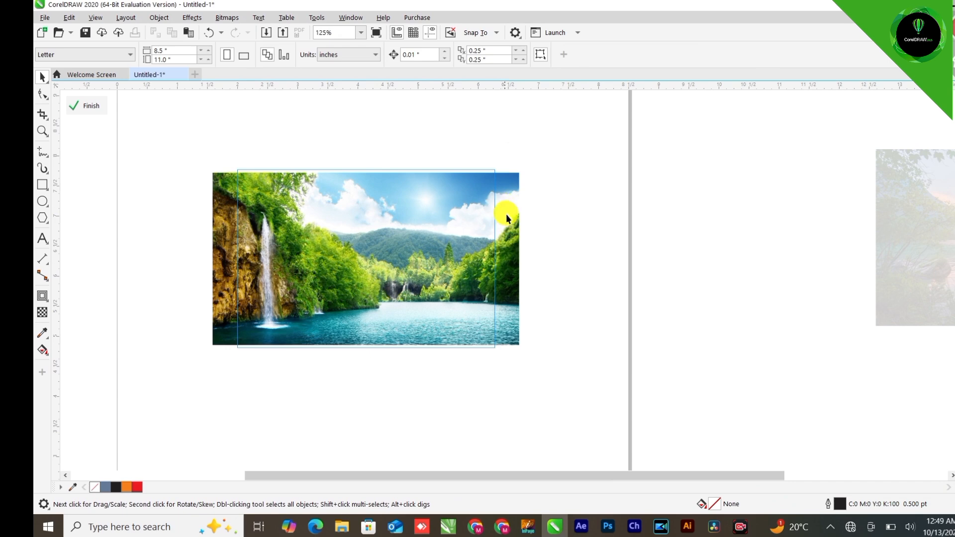
pyautogui.click(510, 251)
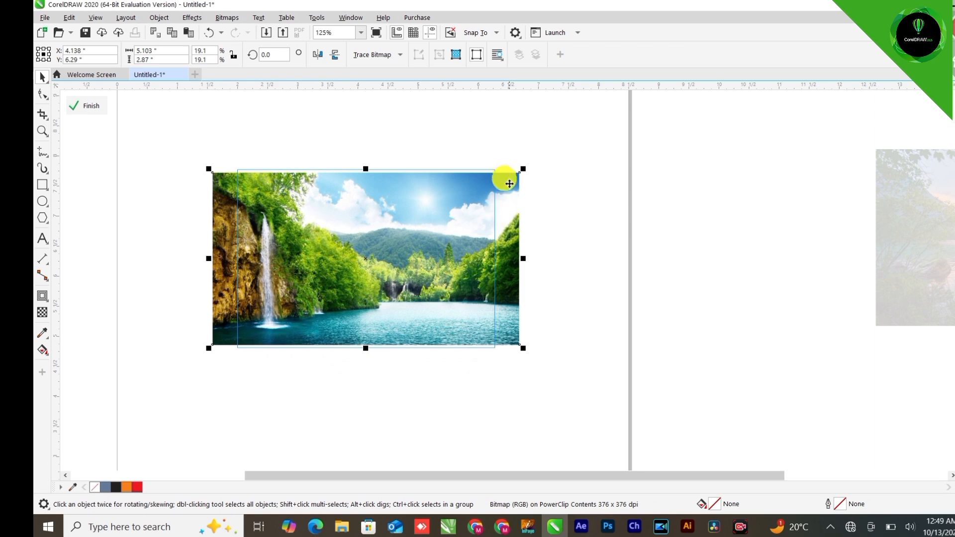
pyautogui.scroll(3, 455, 168)
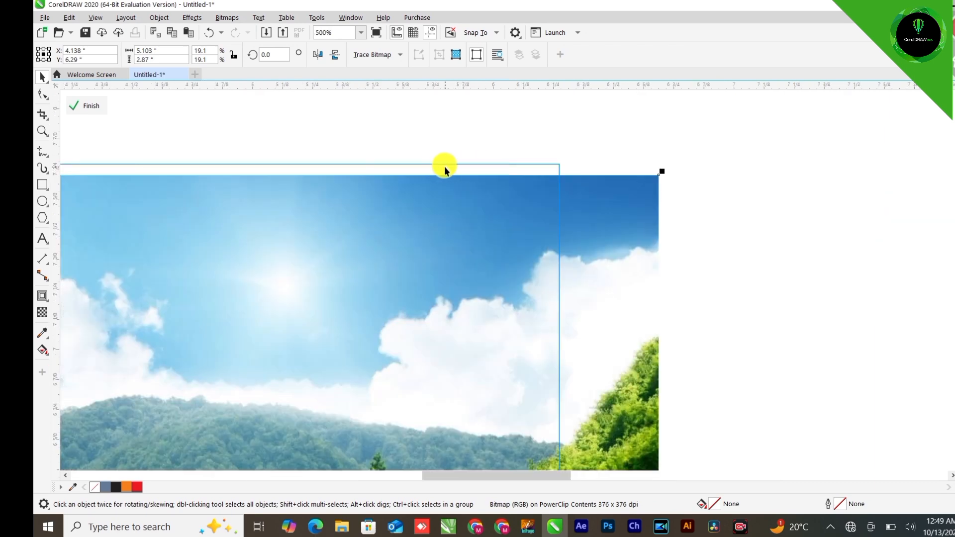
pyautogui.scroll(-3, 444, 166)
pyautogui.scroll(3, 425, 348)
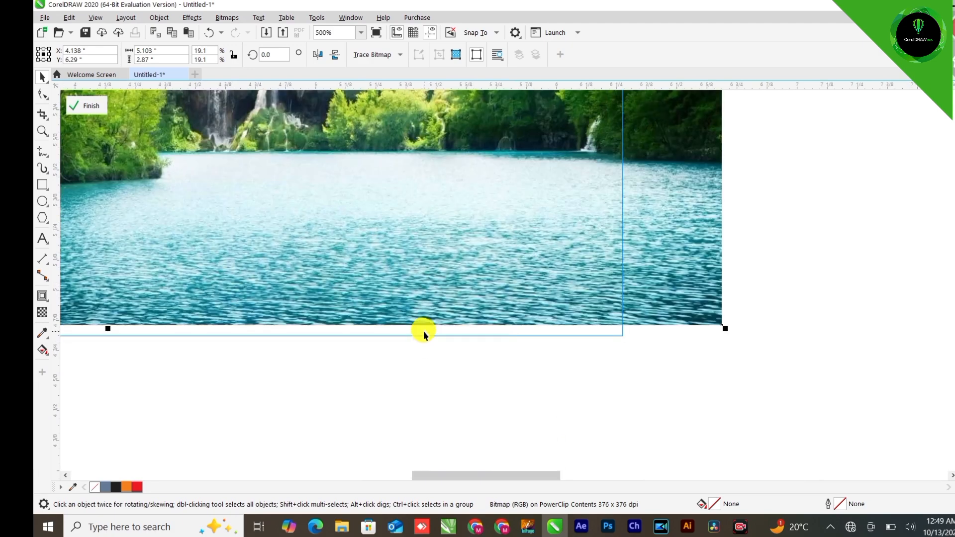
pyautogui.scroll(-2, 507, 345)
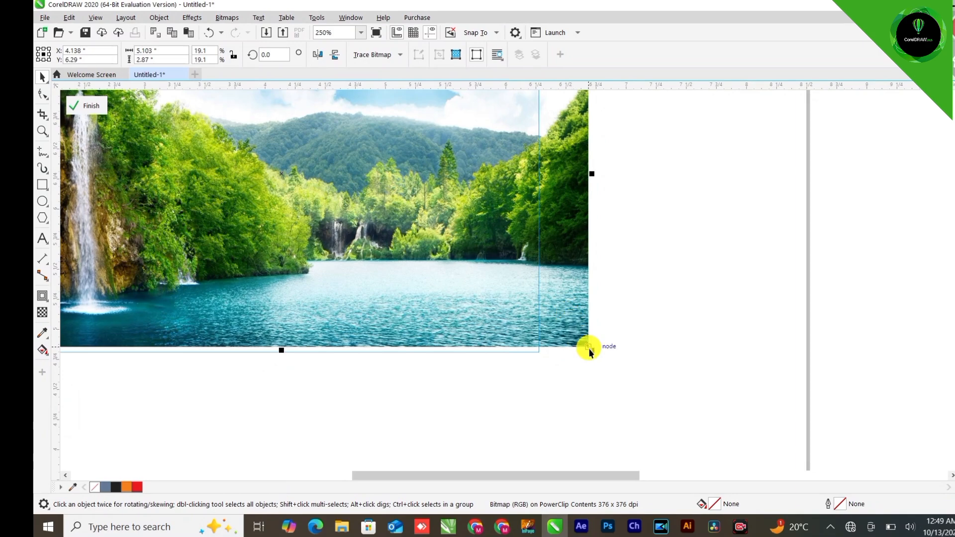
pyautogui.moveTo(592, 353); pyautogui.dragTo(601, 361)
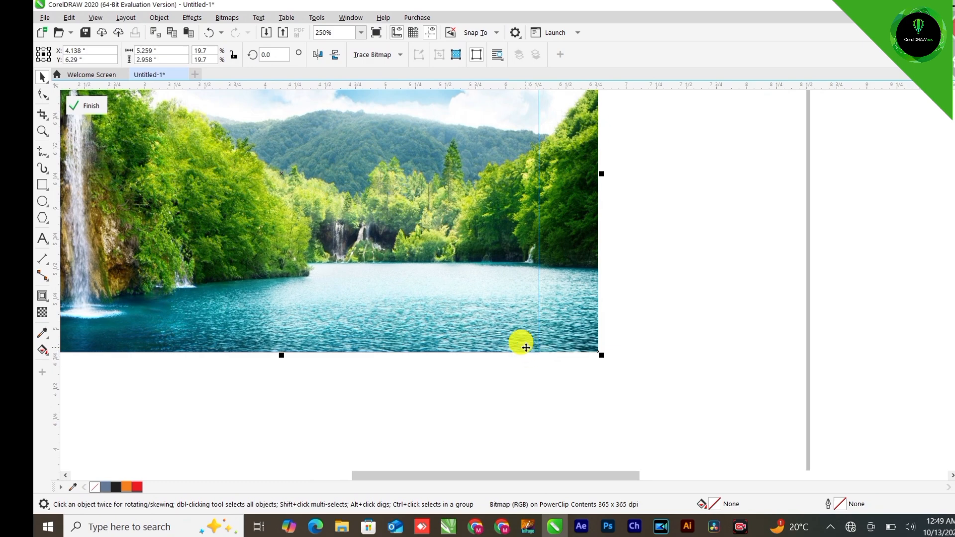
pyautogui.scroll(-3, 520, 342)
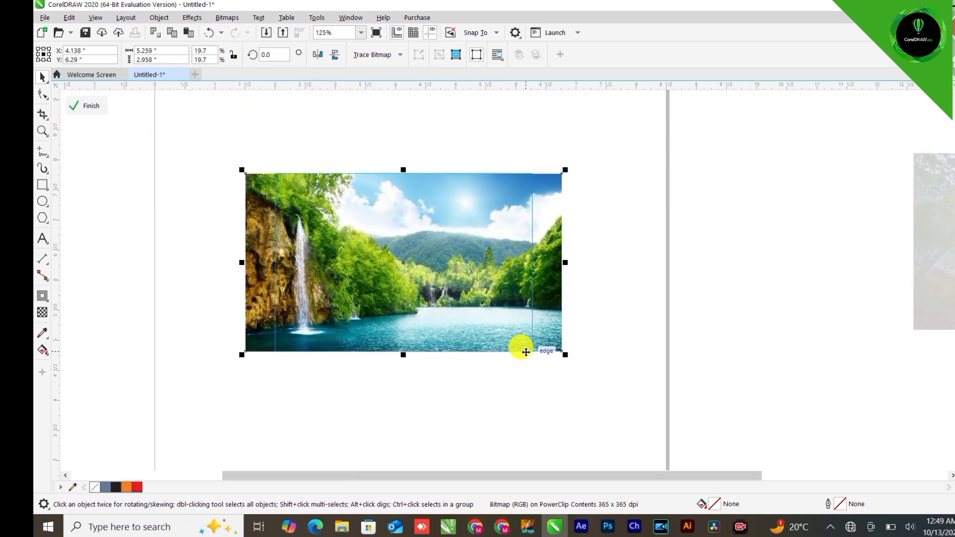
pyautogui.click(93, 102)
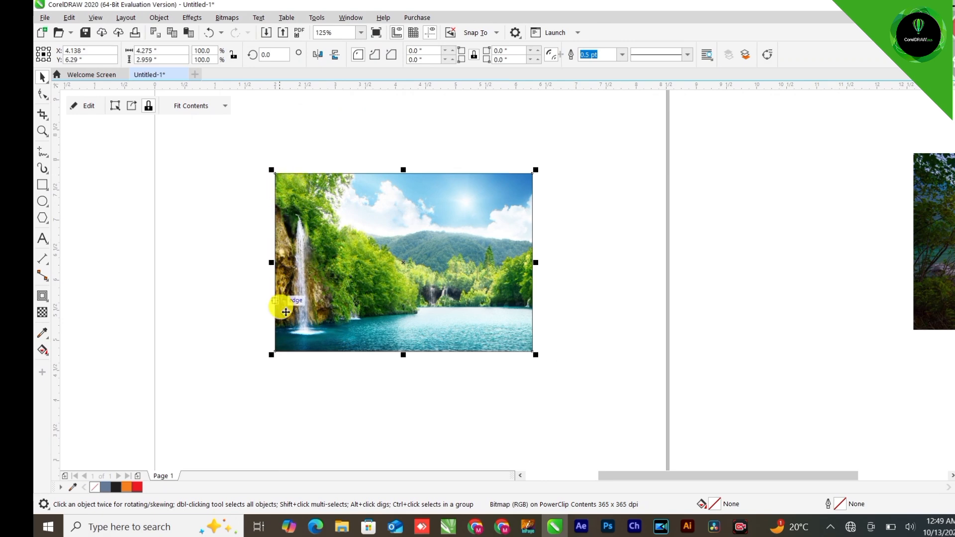
# Draw a circle about 4.9 in across to the left of the page
pyautogui.scroll(-2, 477, 261)
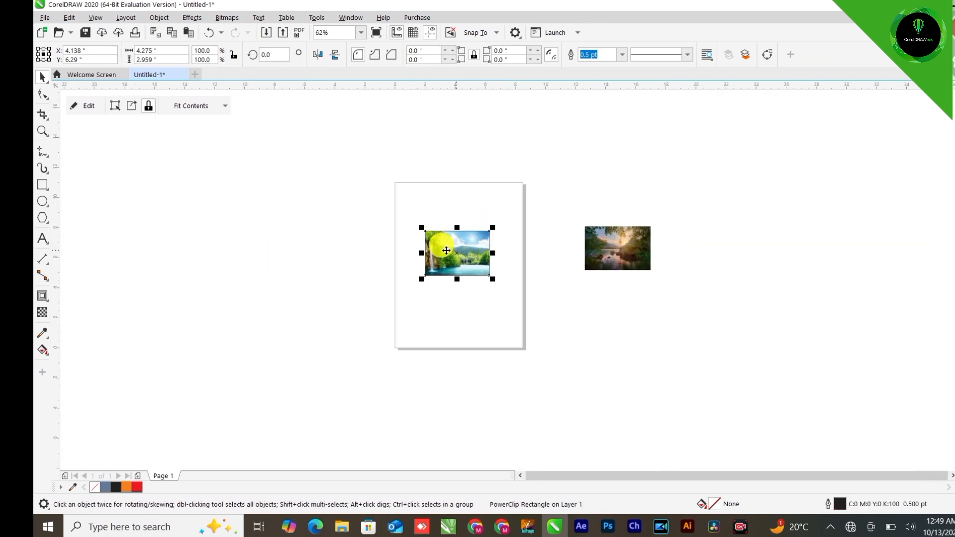
pyautogui.click(43, 203)
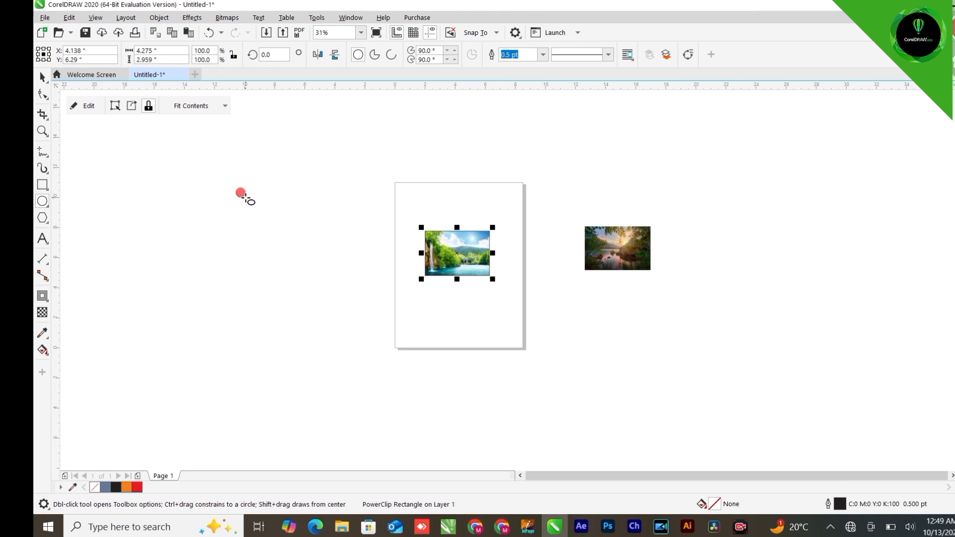
pyautogui.moveTo(243, 196); pyautogui.dragTo(320, 265)
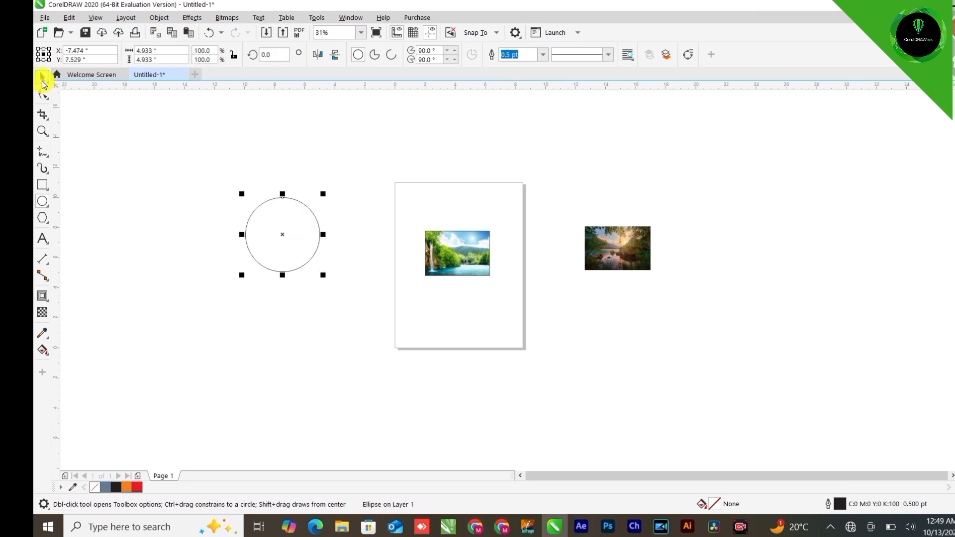
pyautogui.click(42, 77)
# Place the lake photo inside the circle with PowerClip Inside
pyautogui.click(619, 239)
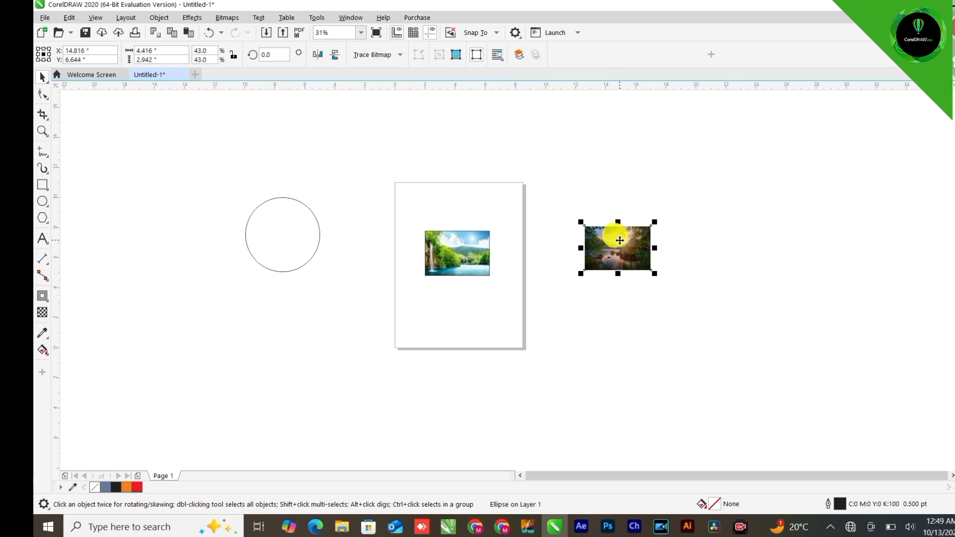
pyautogui.rightClick(622, 227)
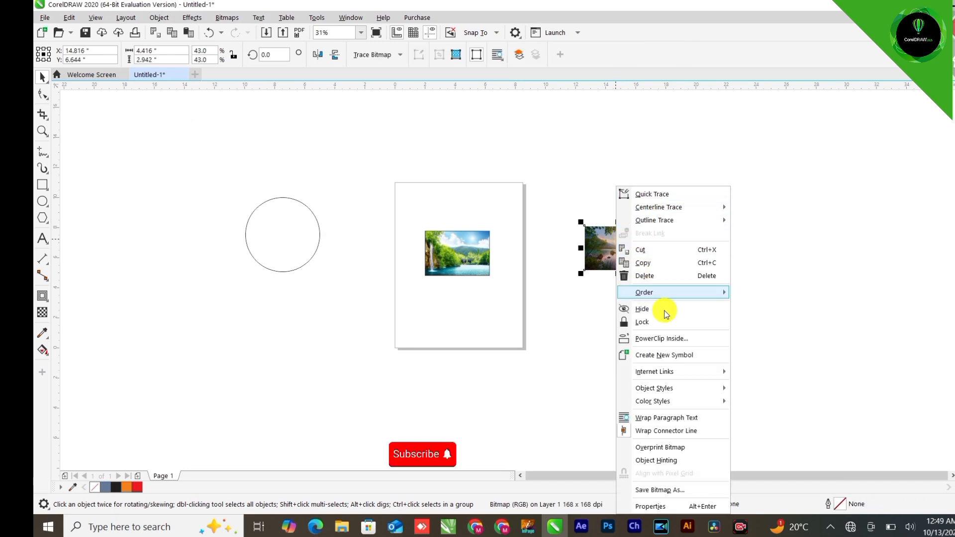
pyautogui.click(672, 338)
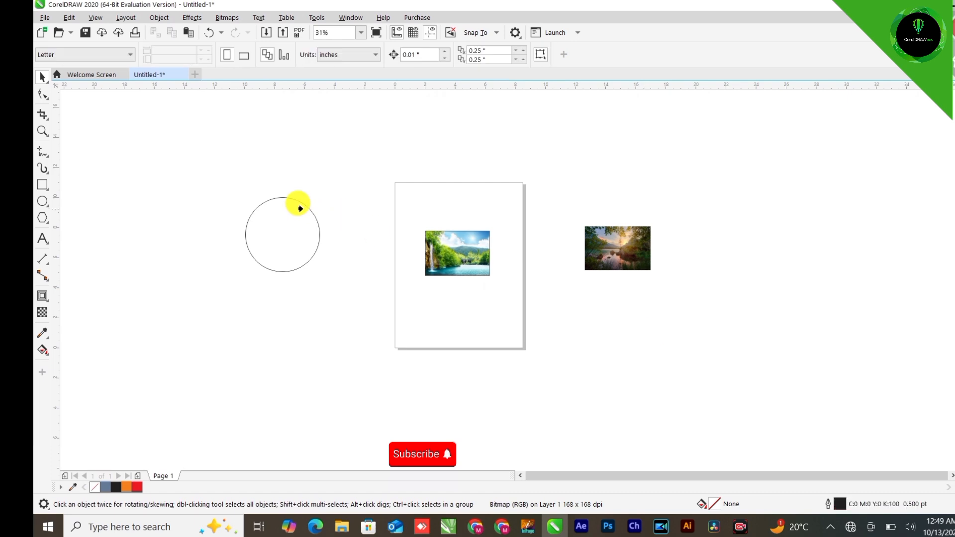
pyautogui.click(287, 209)
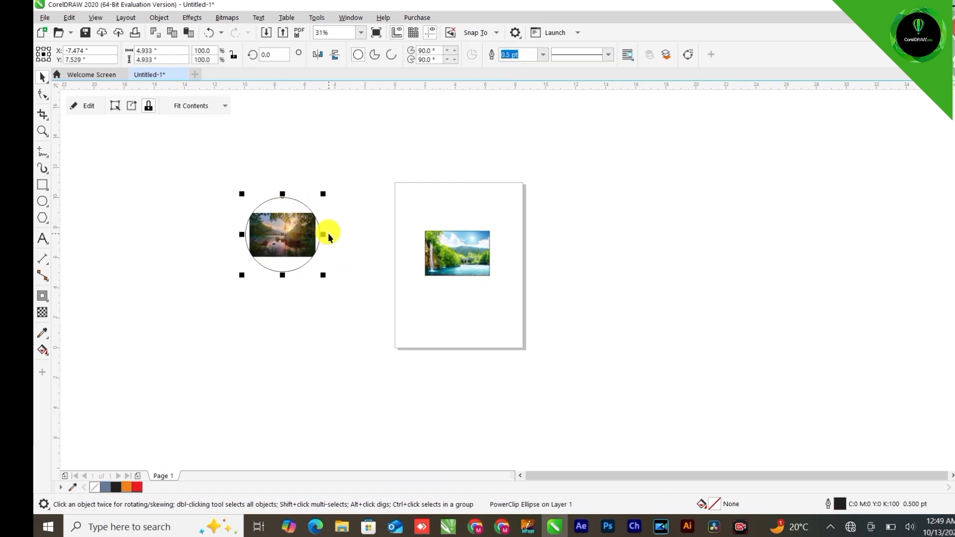
# Scale the lake photo inside the circle to about 8.07 × 5.37 in so it fills the circle
pyautogui.scroll(2, 297, 214)
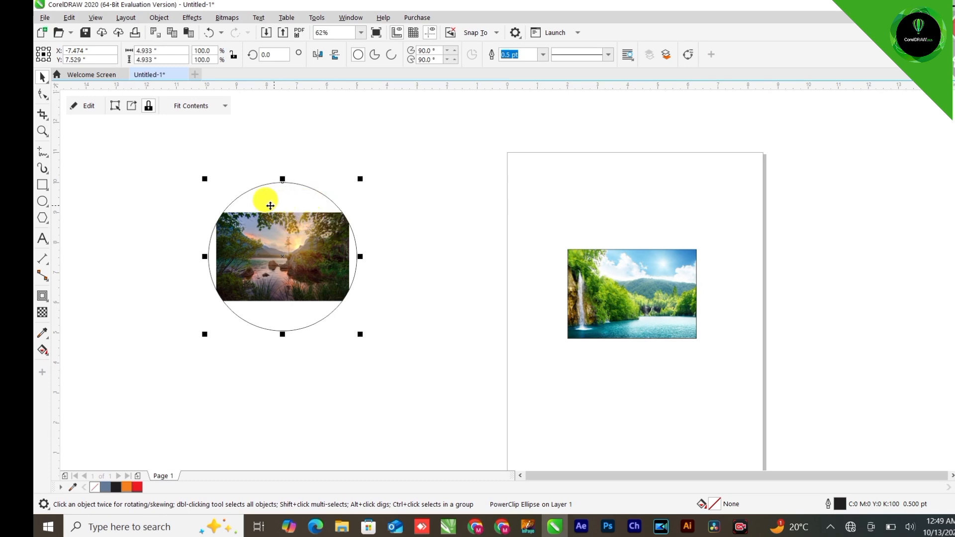
pyautogui.keyDown('ctrl'); pyautogui.click(258, 243); pyautogui.keyUp('ctrl')
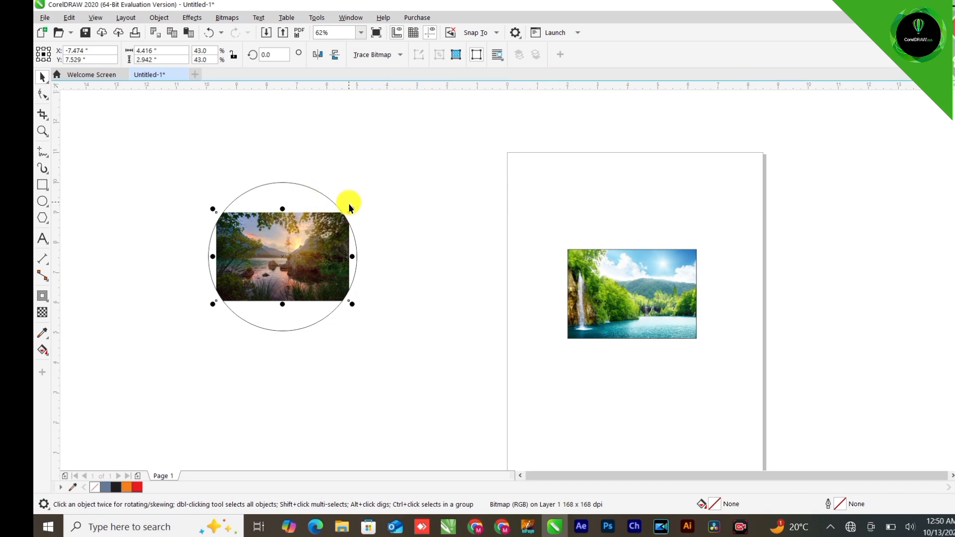
pyautogui.moveTo(356, 208); pyautogui.dragTo(555, 155)
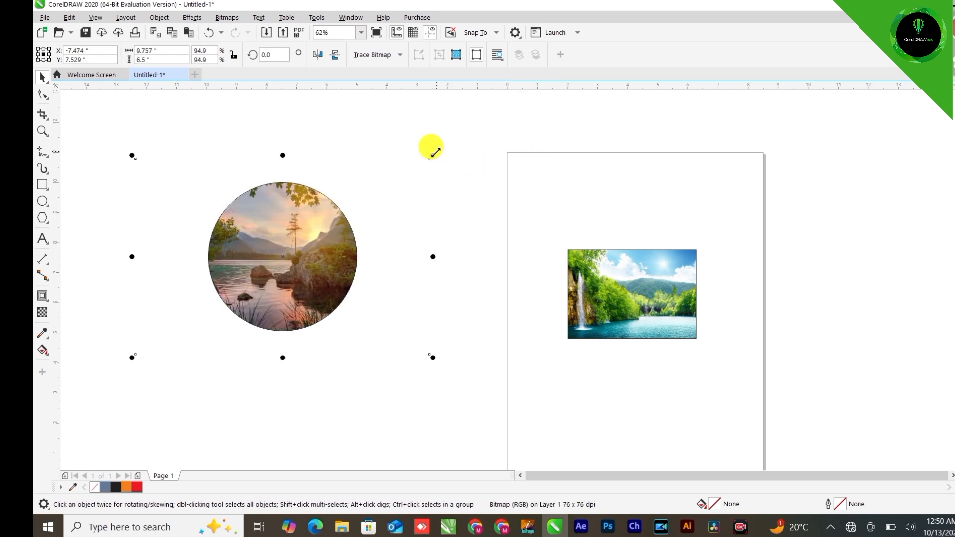
pyautogui.moveTo(432, 155); pyautogui.dragTo(407, 158)
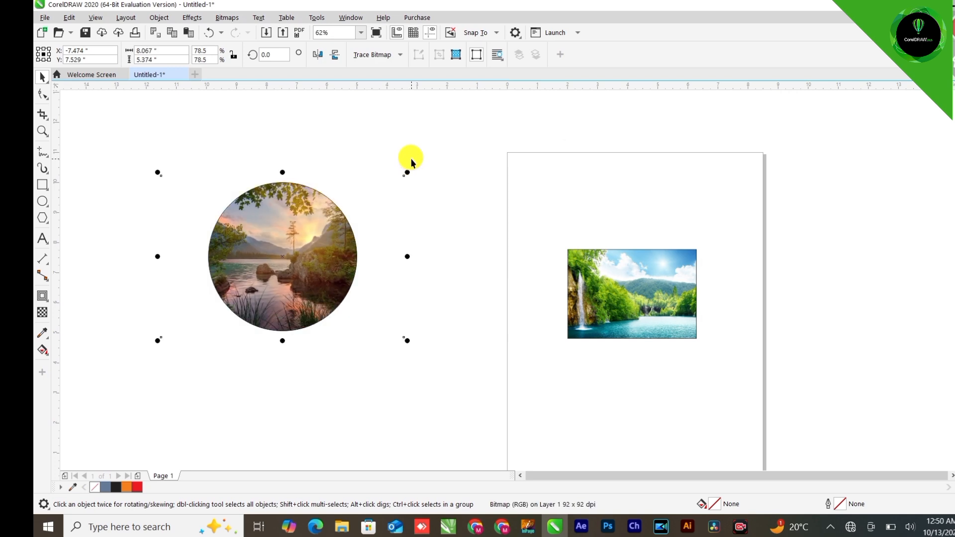
pyautogui.click(370, 165)
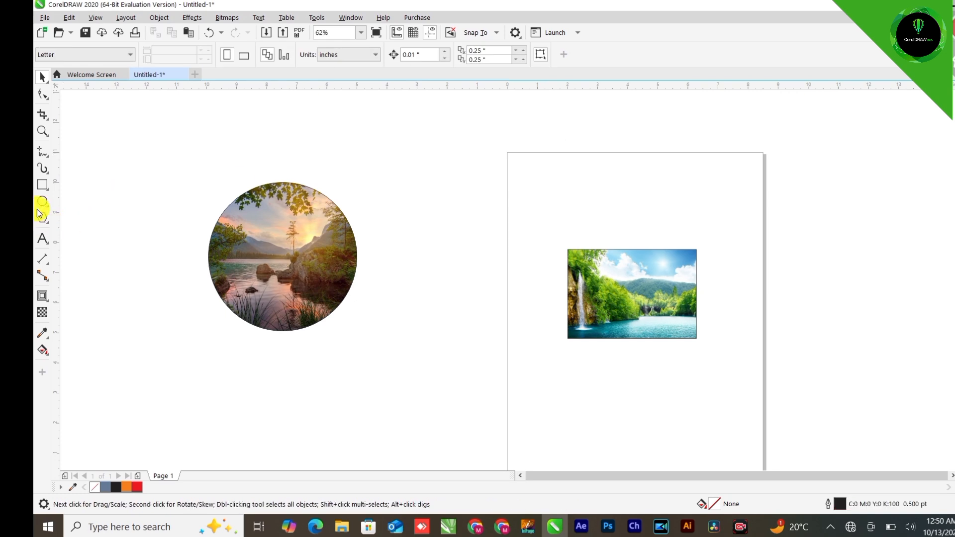
pyautogui.click(42, 219)
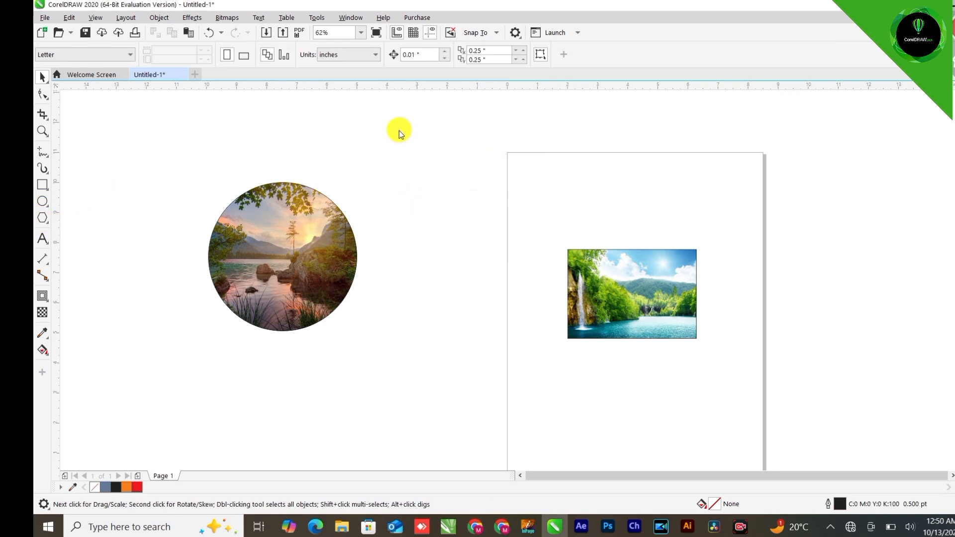
# Draw a pentagon about 3.2 × 3.05 in between the circle and the page
pyautogui.moveTo(391, 129); pyautogui.dragTo(486, 230)
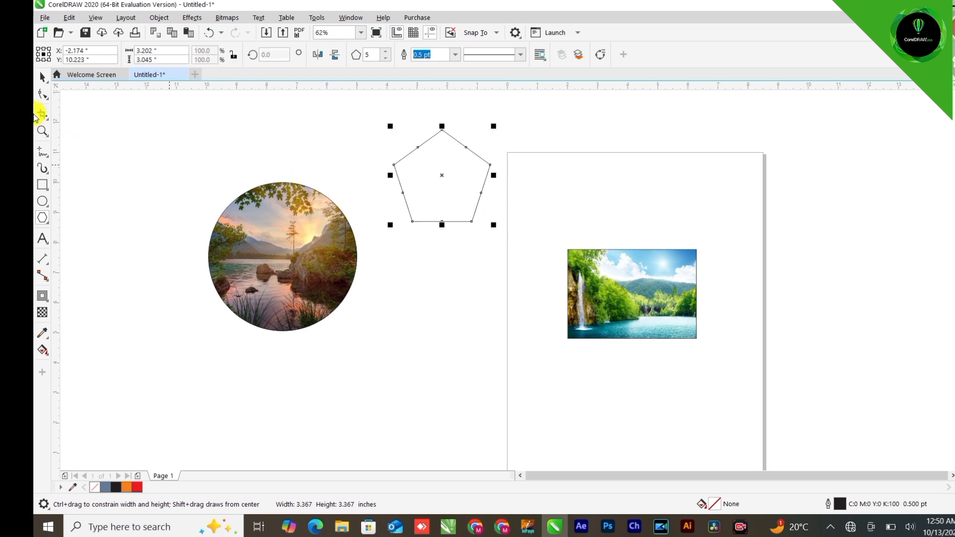
pyautogui.click(42, 78)
# Extract the lake photo from the circle frame and move it below the circle
pyautogui.click(271, 250)
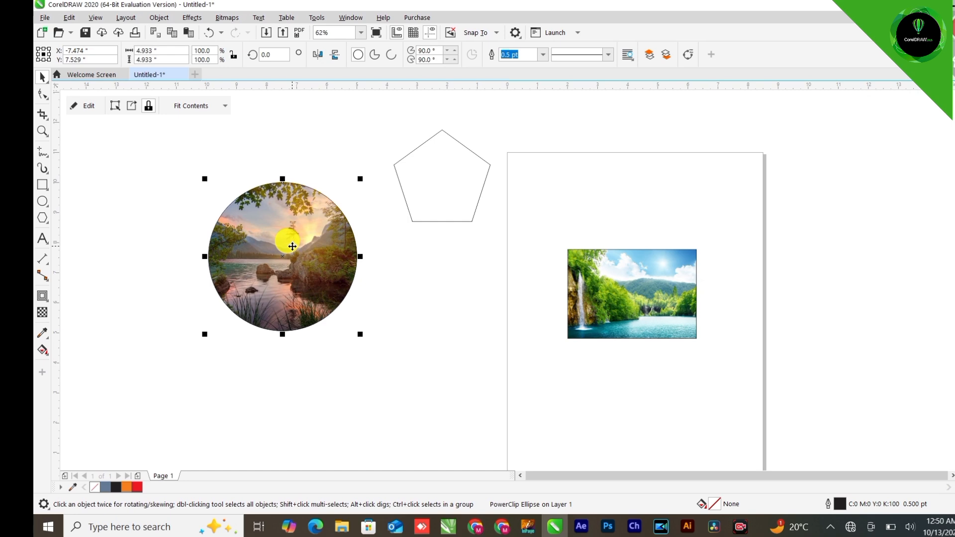
pyautogui.rightClick(287, 203)
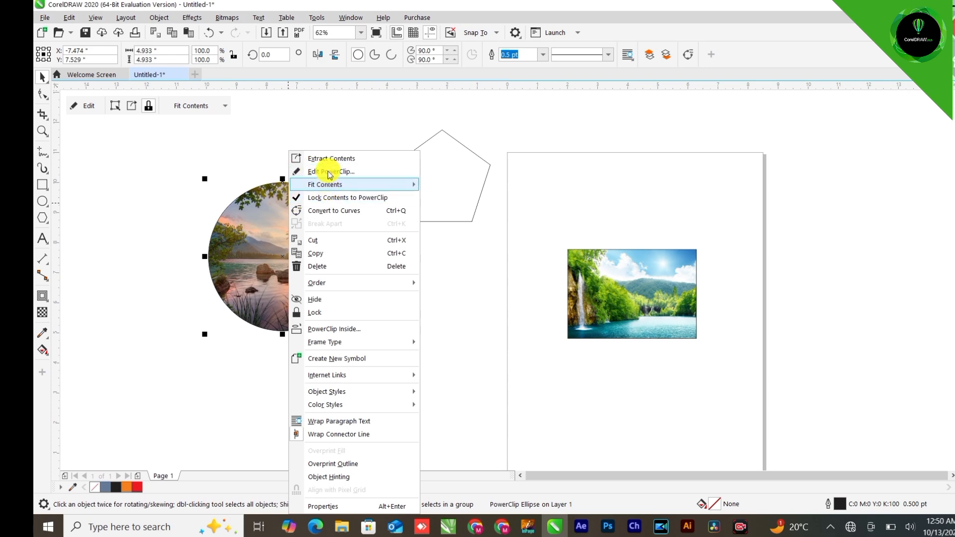
pyautogui.click(357, 159)
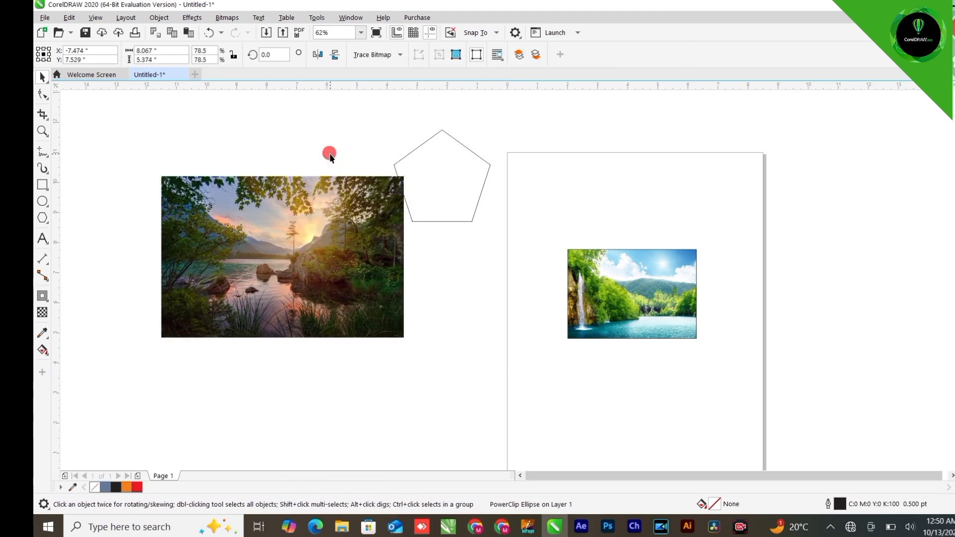
pyautogui.moveTo(198, 194); pyautogui.dragTo(297, 362)
# Delete the empty circle frame and move the lake photo to the left of the canvas
pyautogui.click(279, 281)
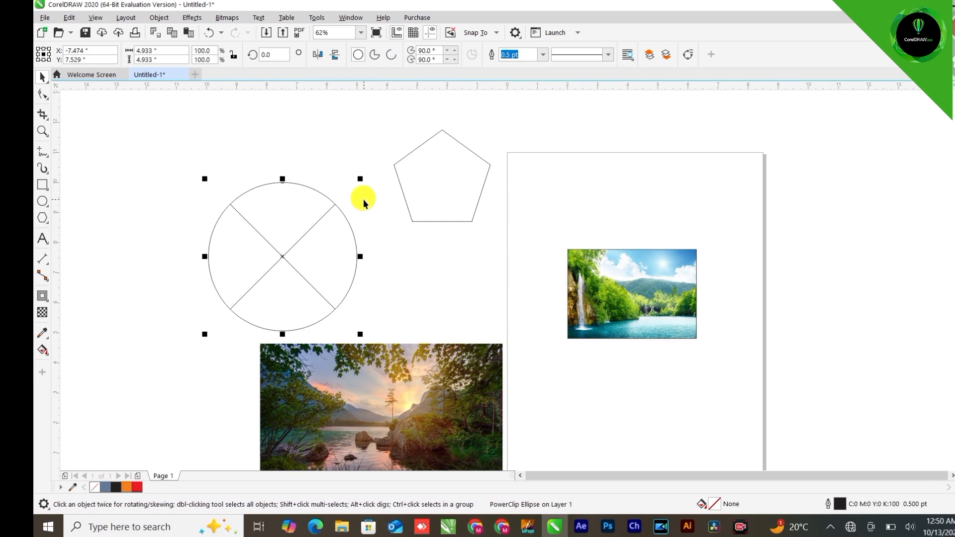
pyautogui.moveTo(305, 275); pyautogui.dragTo(264, 274)
pyautogui.press('Delete')
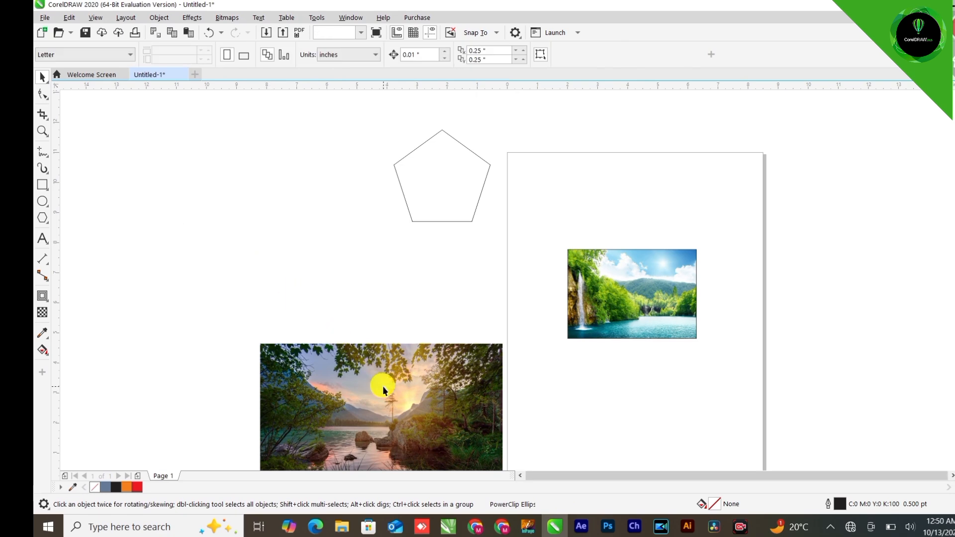
pyautogui.moveTo(384, 386); pyautogui.dragTo(160, 279)
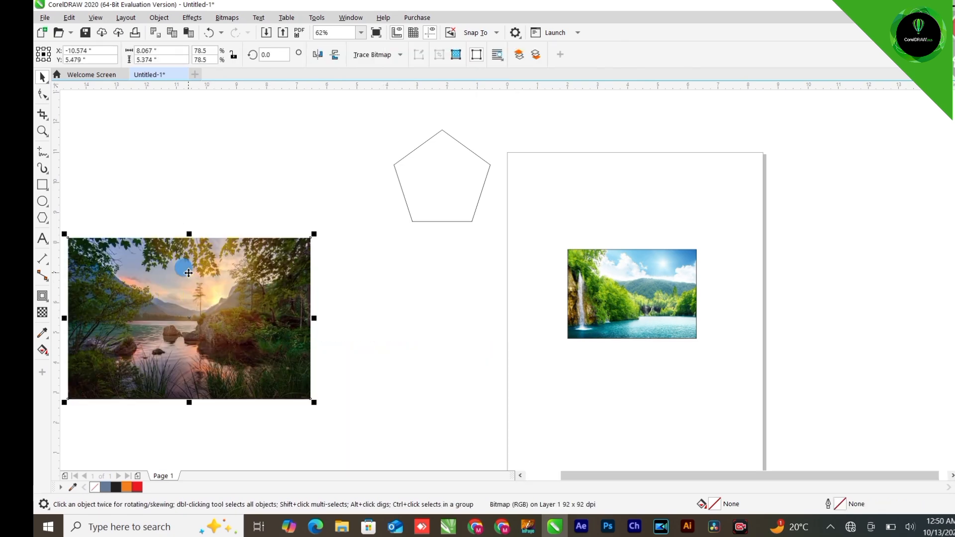
# Place the lake photo inside the pentagon with PowerClip Inside
pyautogui.rightClick(189, 268)
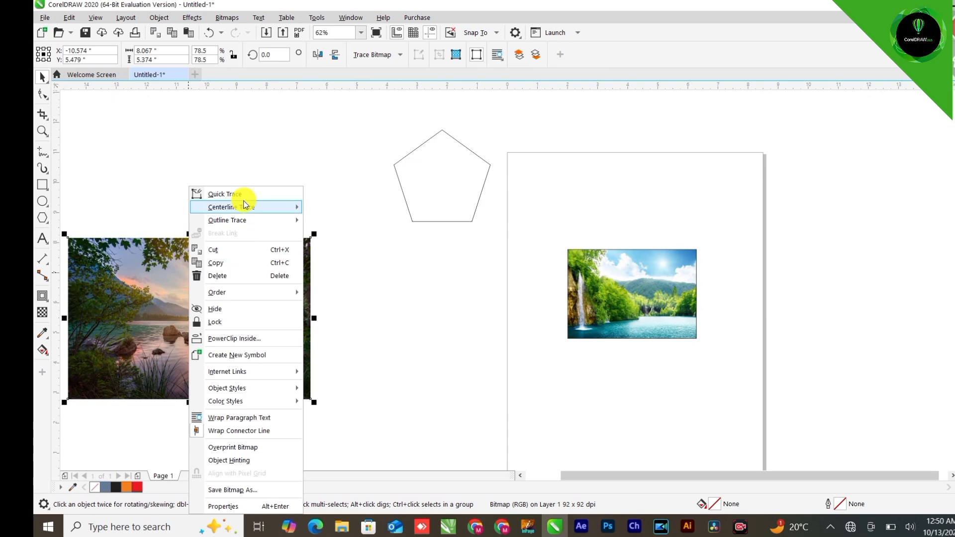
pyautogui.click(256, 340)
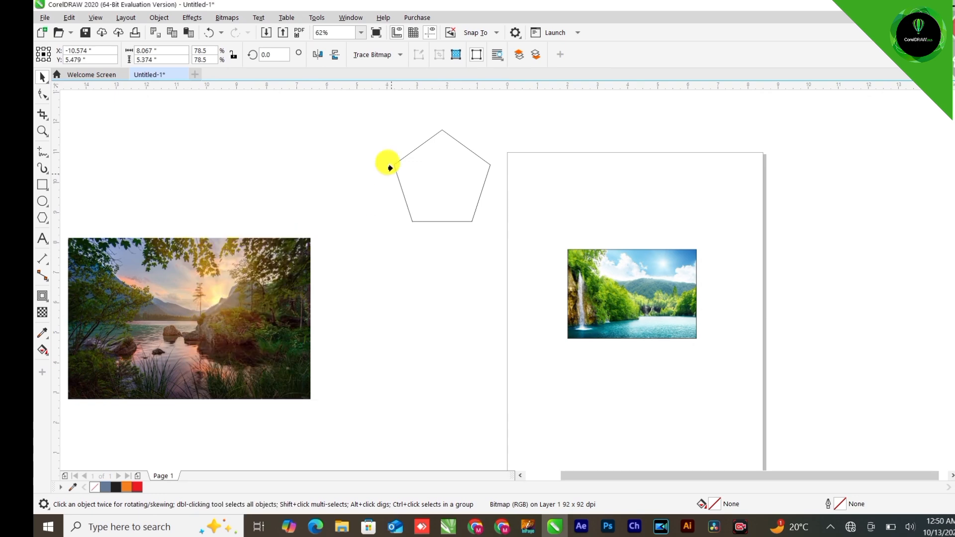
pyautogui.click(436, 166)
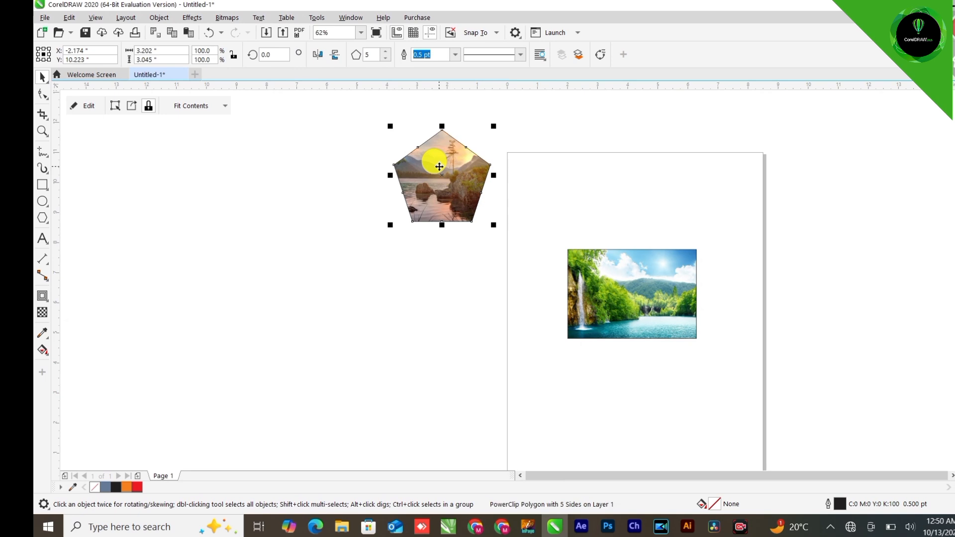
pyautogui.scroll(-2, 396, 183)
pyautogui.scroll(2, 401, 162)
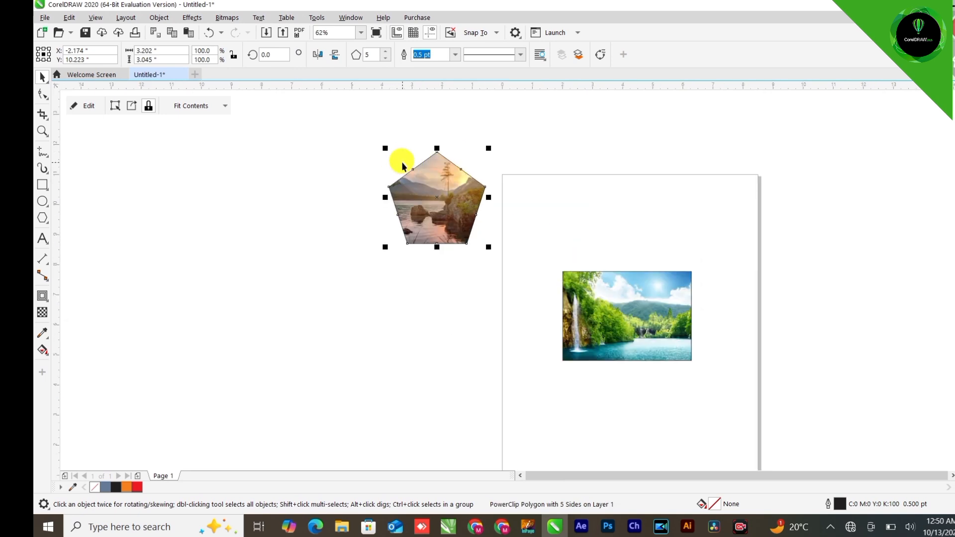
# Undo the pentagon PowerClip and delete the pentagon
pyautogui.hotkey('ctrl', 'z')
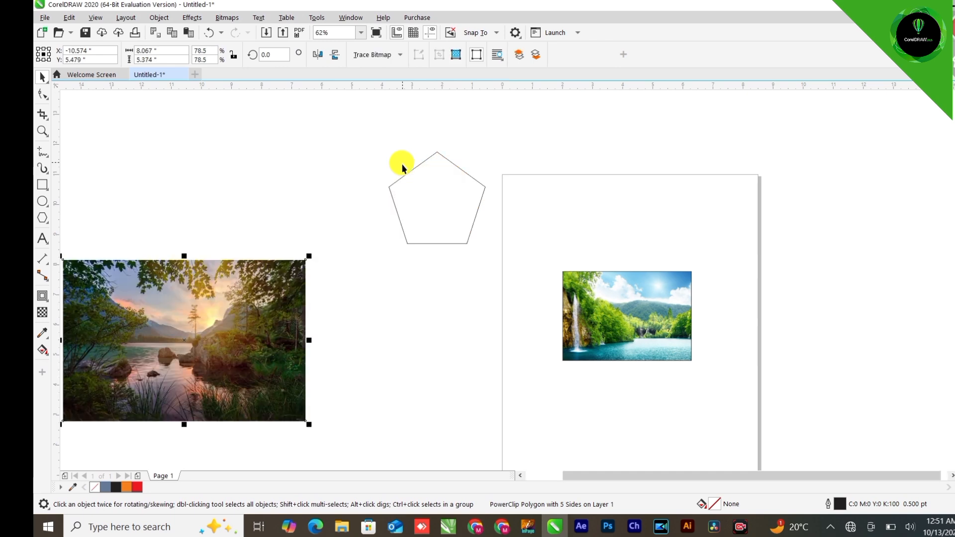
pyautogui.press('Delete')
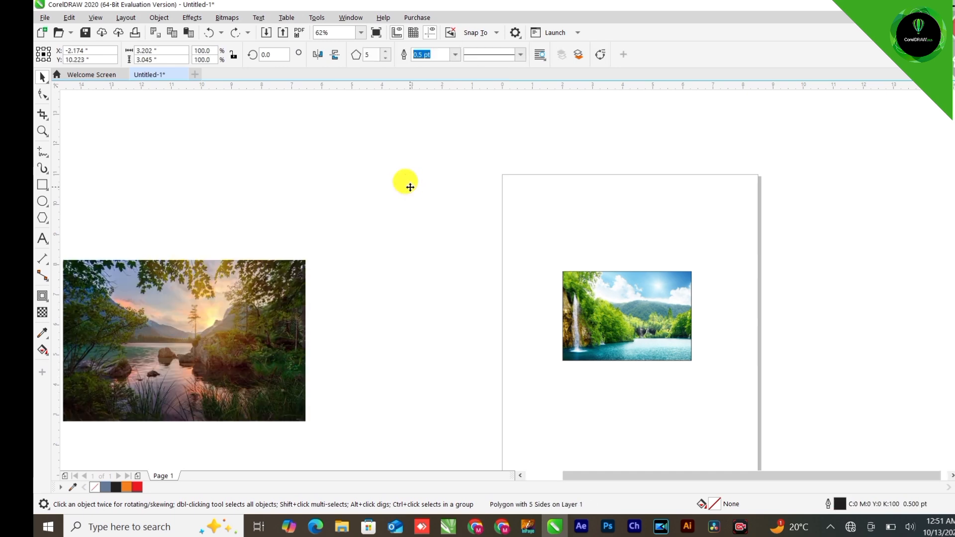
# Add the artistic text "POWER CLIP" above the lake photo
pyautogui.click(42, 238)
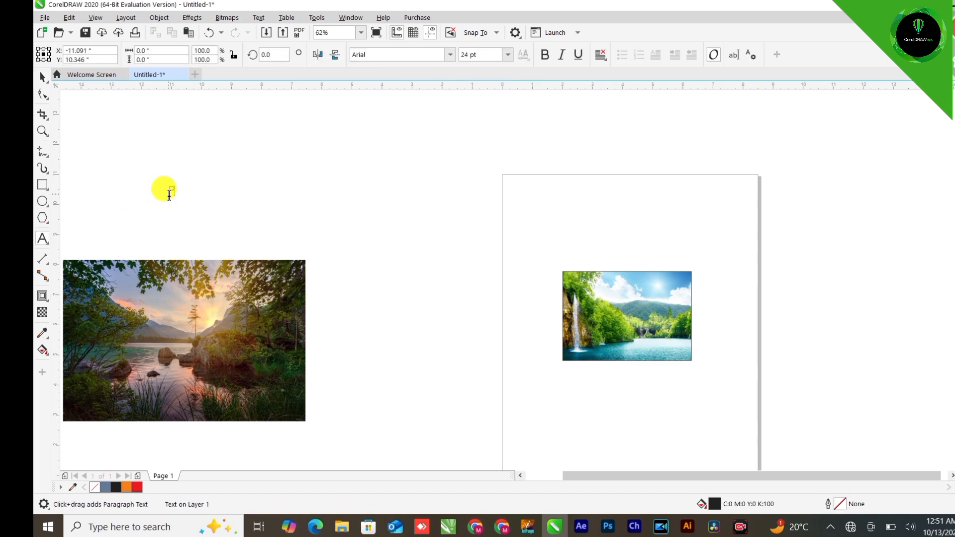
pyautogui.write('pow')
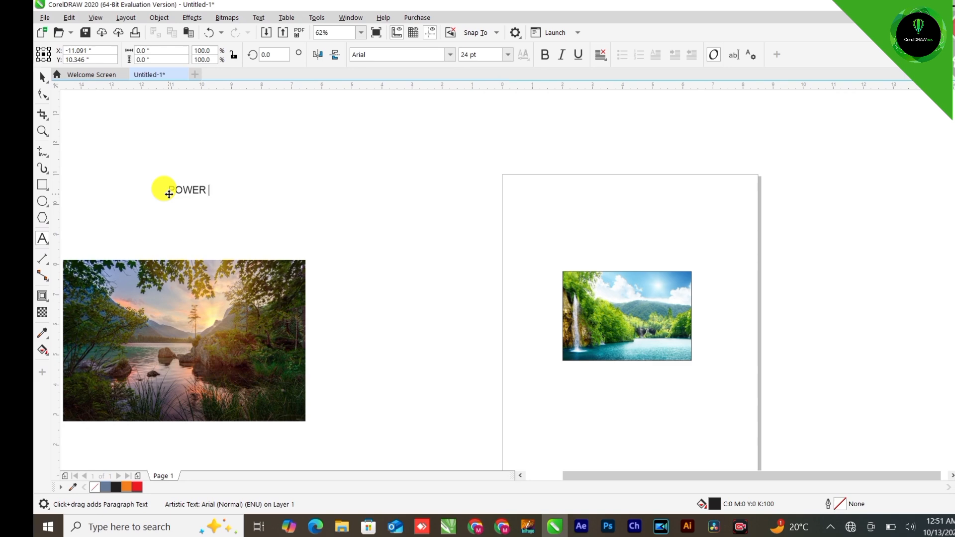
pyautogui.press('Escape')
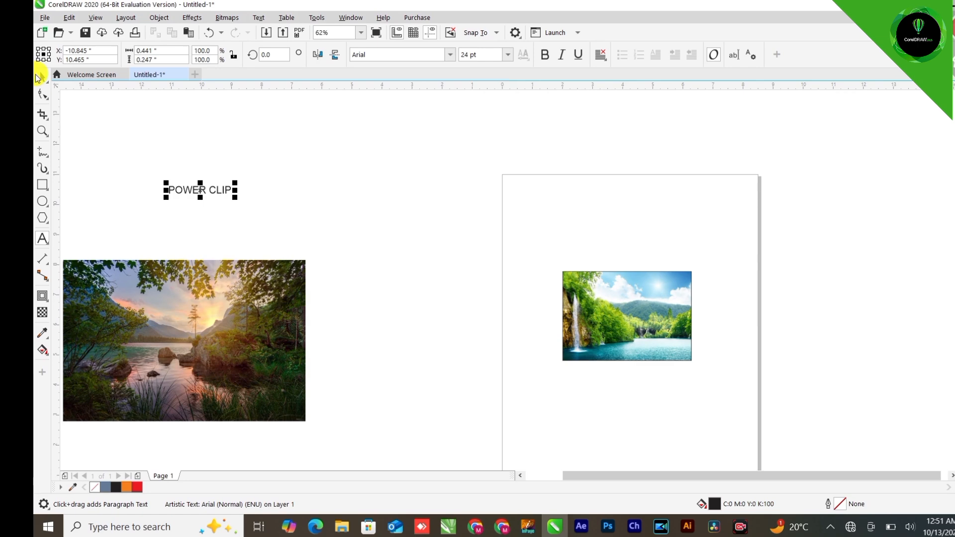
# Change the POWER CLIP text's font to Swis721 BlkCn BT
pyautogui.click(43, 94)
pyautogui.scroll(5, 191, 189)
pyautogui.press('space')
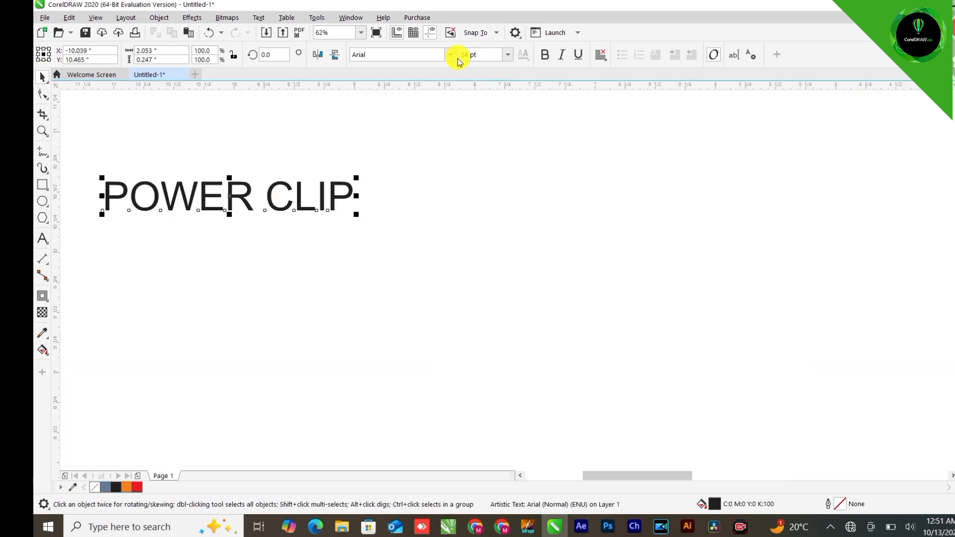
pyautogui.click(450, 55)
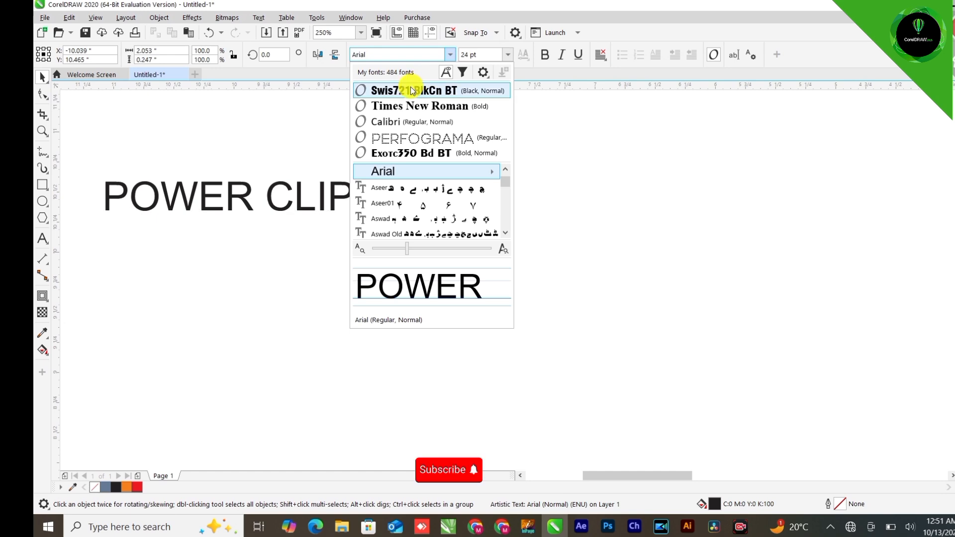
pyautogui.press('Escape')
# Scale the POWER CLIP text up to about 4.8 × 0.73 in
pyautogui.scroll(-3, 380, 161)
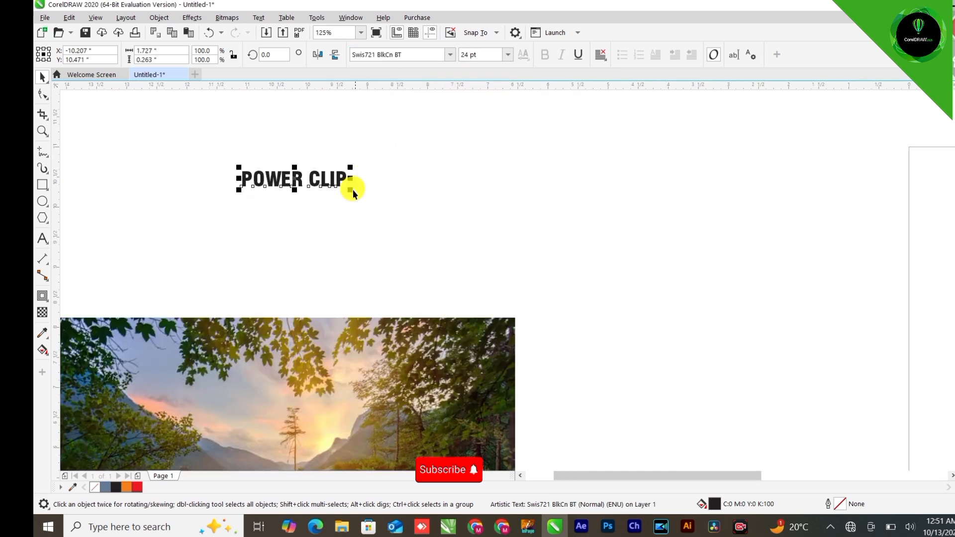
pyautogui.moveTo(351, 192)
pyautogui.mouseDown()
pyautogui.moveTo(473, 240)
pyautogui.moveTo(533, 281)
pyautogui.mouseUp()
# Place the lake photo inside the POWER CLIP text and scale the clipped photo to about 5.16 × 3.44 in
pyautogui.click(228, 304)
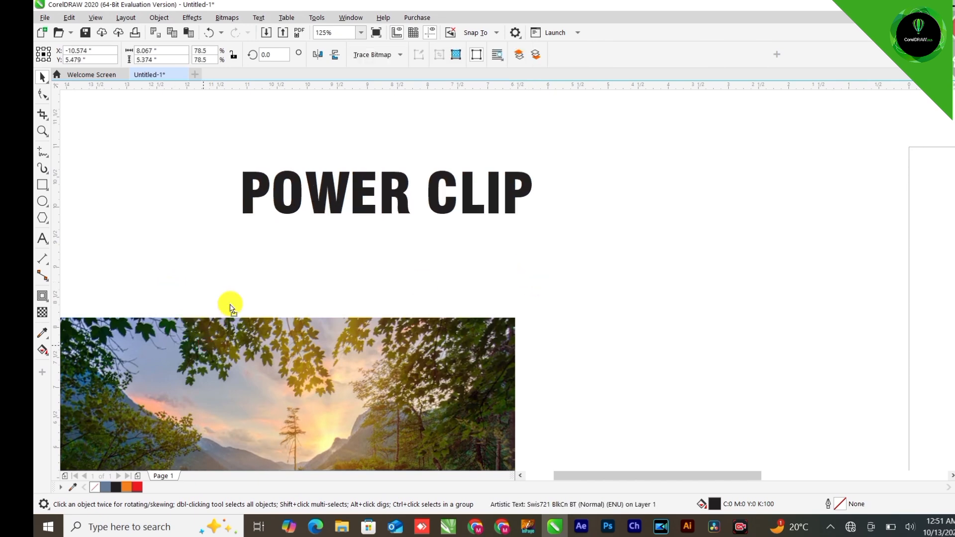
pyautogui.rightClick(244, 291)
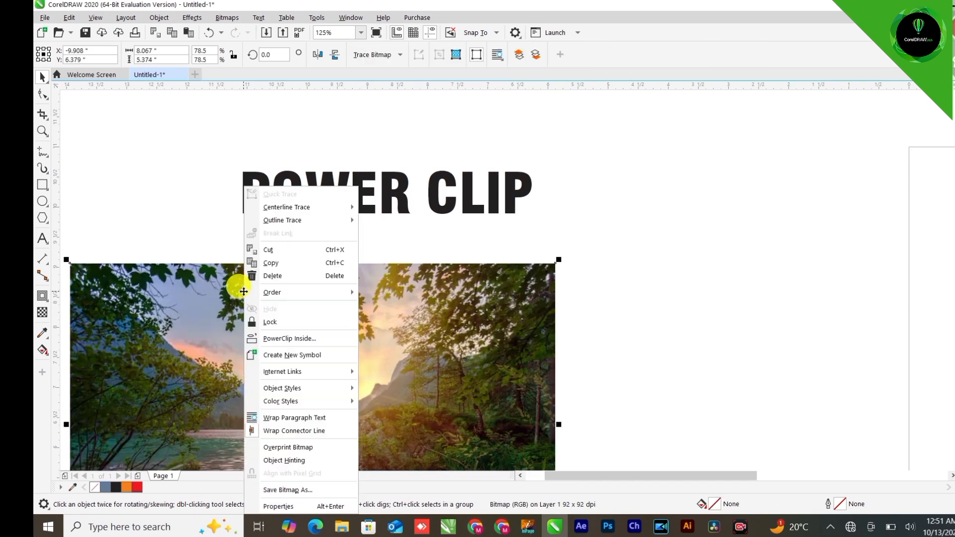
pyautogui.click(281, 338)
pyautogui.click(325, 192)
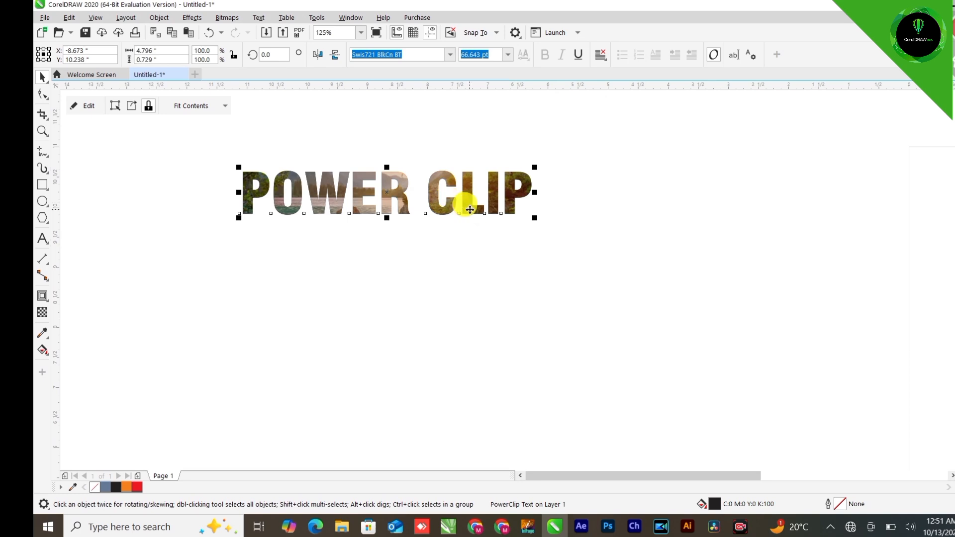
pyautogui.keyDown('ctrl'); pyautogui.click(470, 180); pyautogui.keyUp('ctrl')
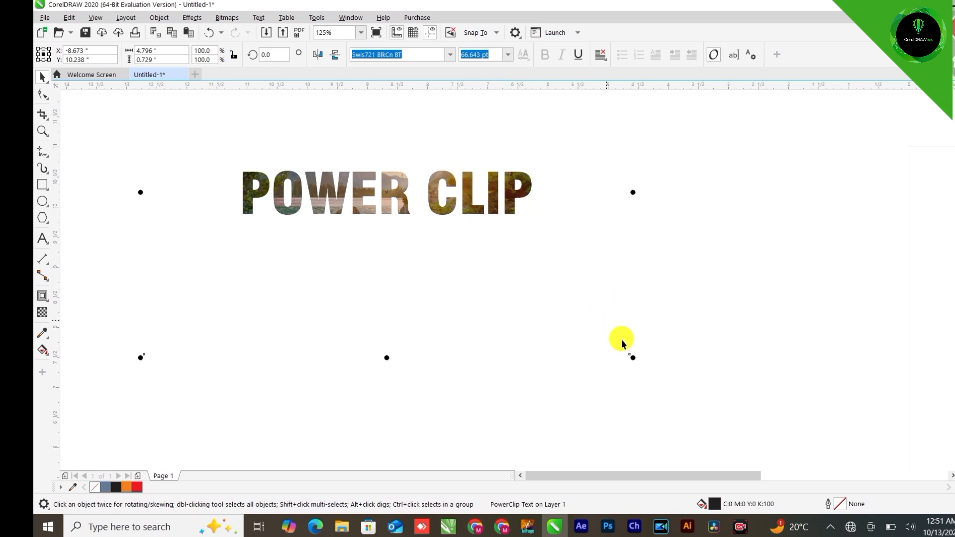
pyautogui.moveTo(630, 354); pyautogui.dragTo(547, 308)
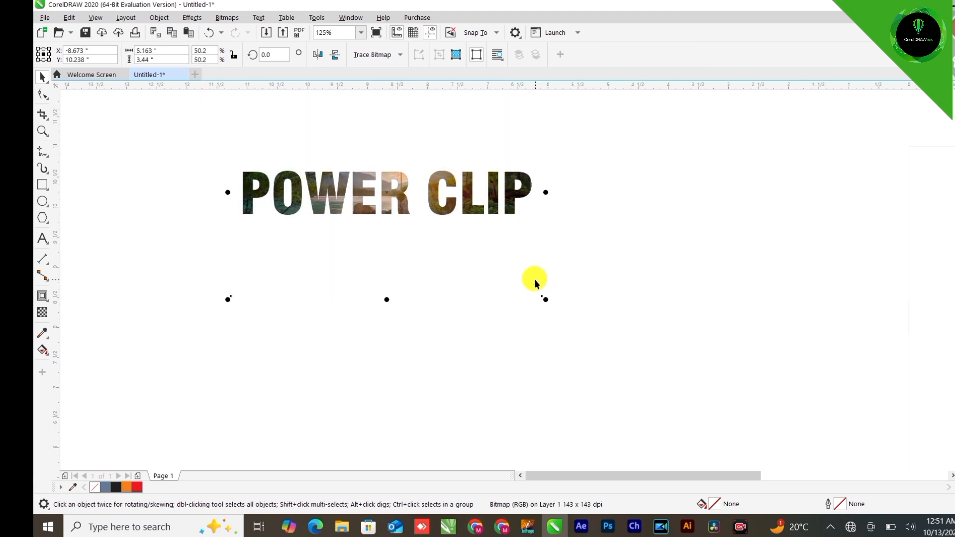
# Undo the clipped photo resize and the text PowerClip
pyautogui.hotkey('ctrl', 'z')
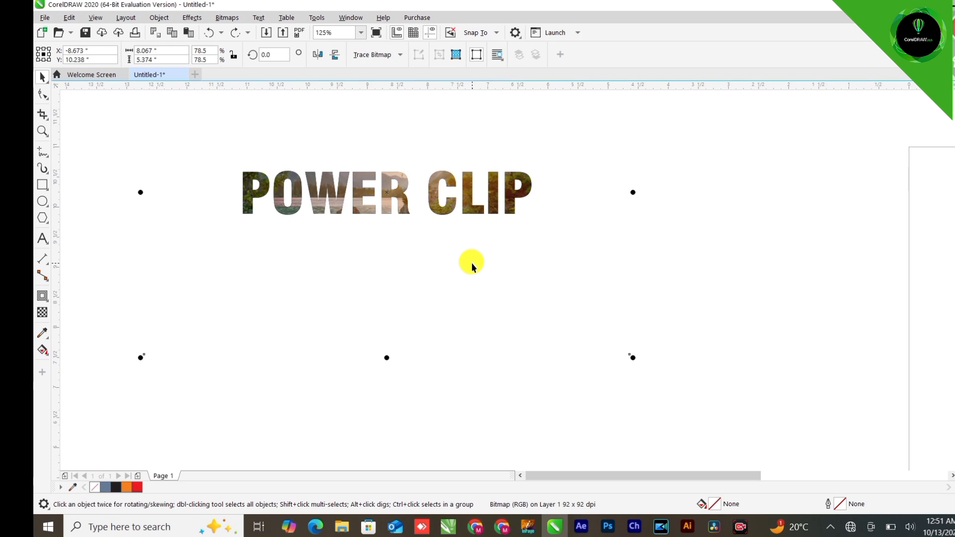
pyautogui.hotkey('ctrl', 'z')
pyautogui.scroll(-4, 316, 223)
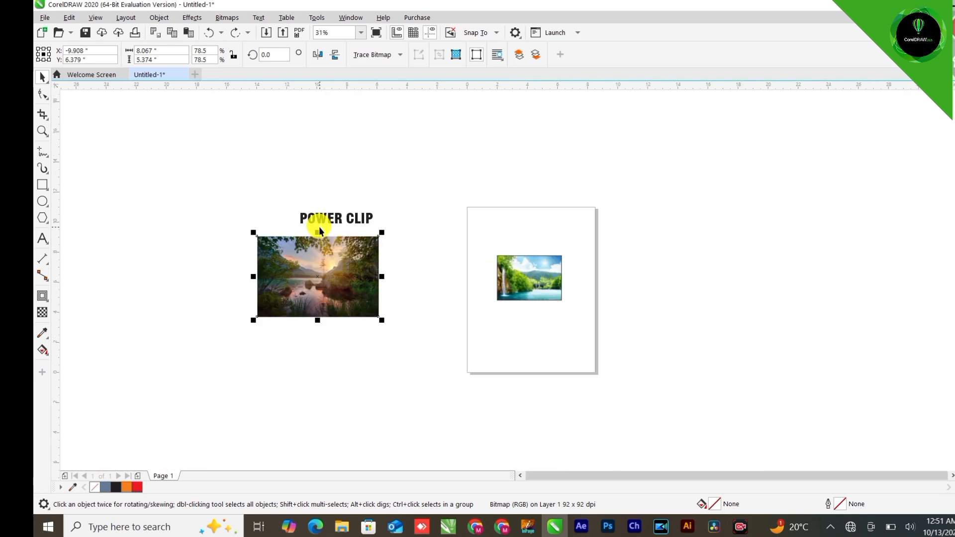
# Draw a square about 1.78 × 1.87 in below the lake photo
pyautogui.click(327, 220)
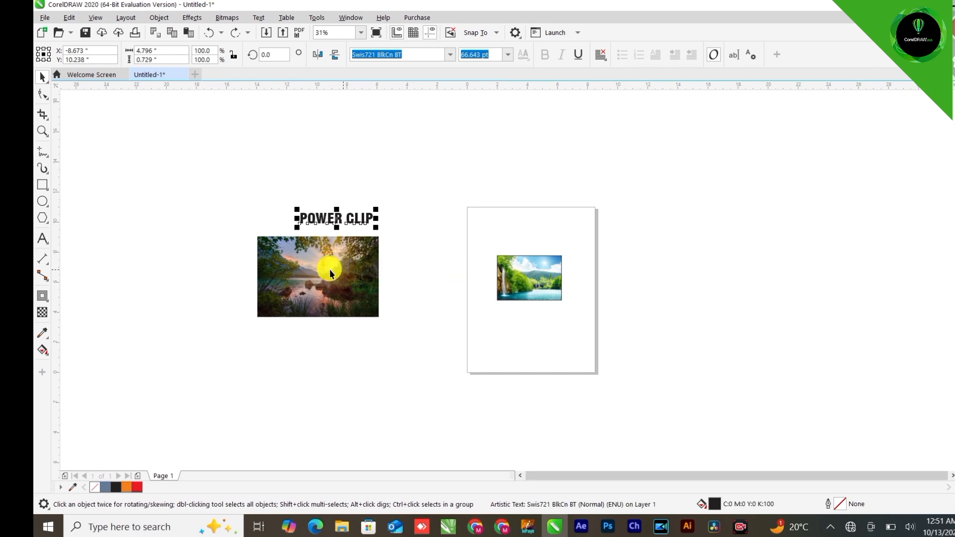
pyautogui.scroll(2, 297, 262)
pyautogui.click(42, 185)
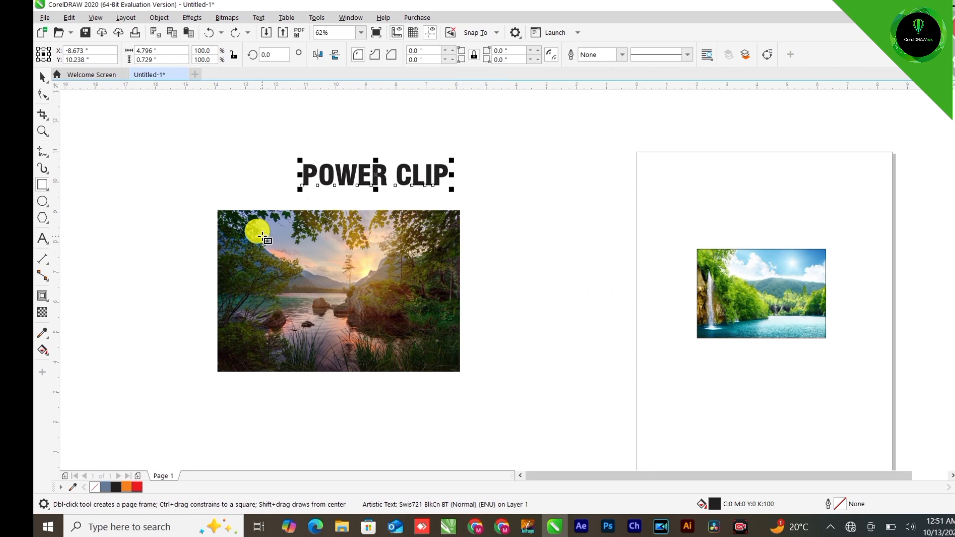
pyautogui.scroll(2, 226, 207)
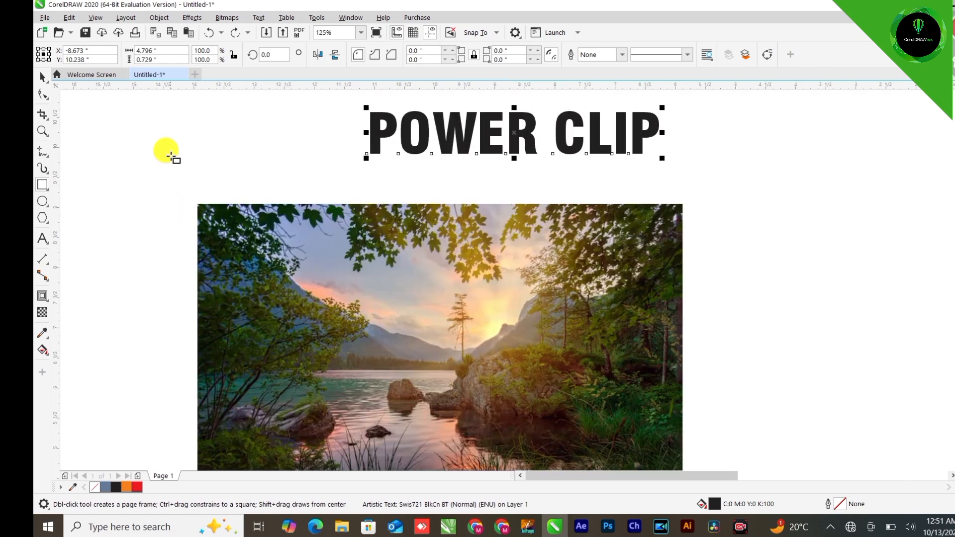
pyautogui.scroll(-2, 147, 156)
pyautogui.scroll(1, 182, 264)
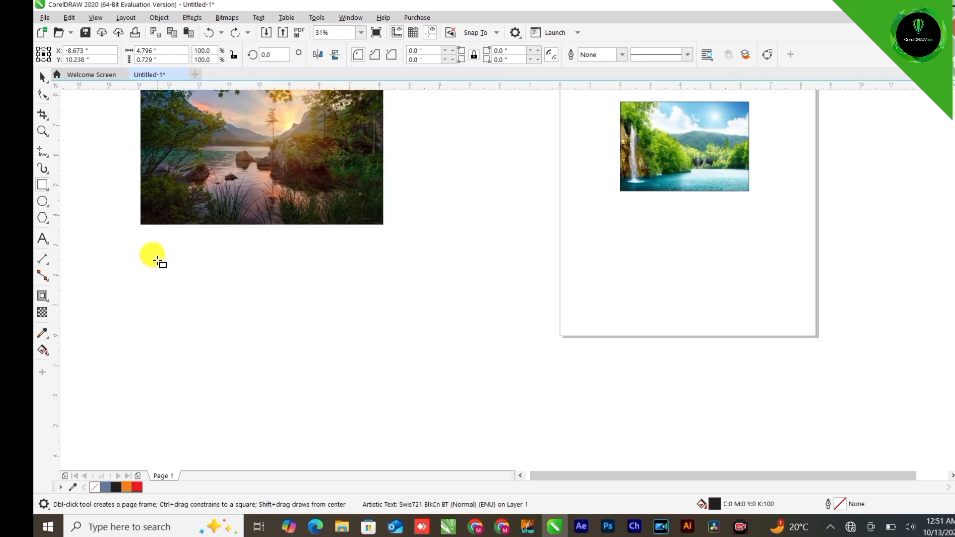
pyautogui.moveTo(151, 252)
pyautogui.mouseDown()
pyautogui.moveTo(205, 306)
pyautogui.moveTo(159, 284)
pyautogui.mouseUp()
pyautogui.click(43, 76)
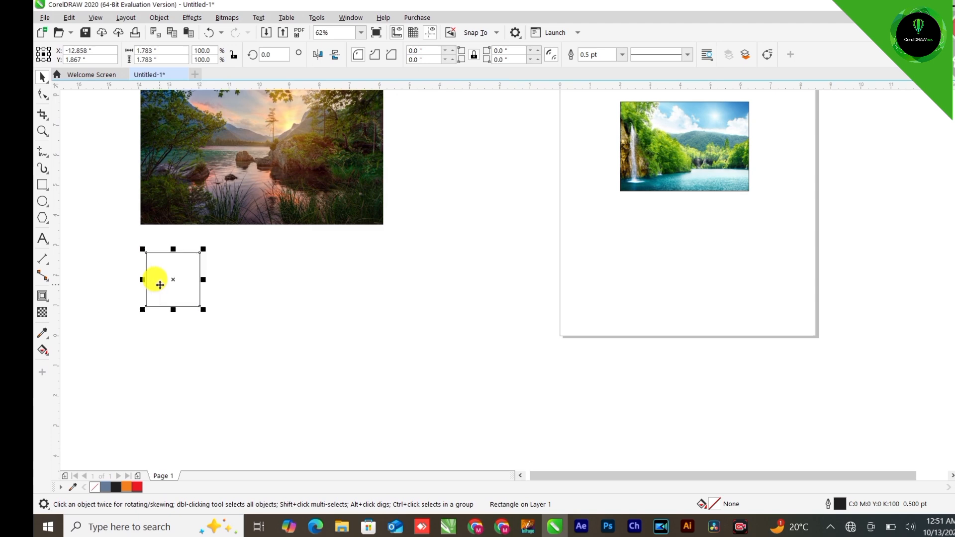
# Duplicate the square twice to the right to form a row of three
pyautogui.moveTo(229, 282); pyautogui.dragTo(232, 282)
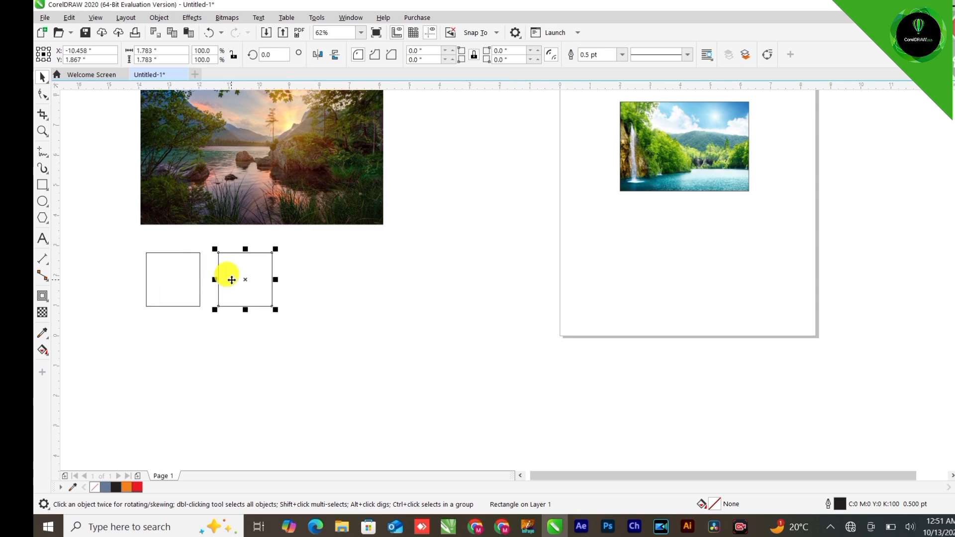
pyautogui.hotkey('ctrl', 'd')
# Copy the row of three squares downward twice to form a three-by-three grid
pyautogui.moveTo(418, 237); pyautogui.dragTo(165, 318)
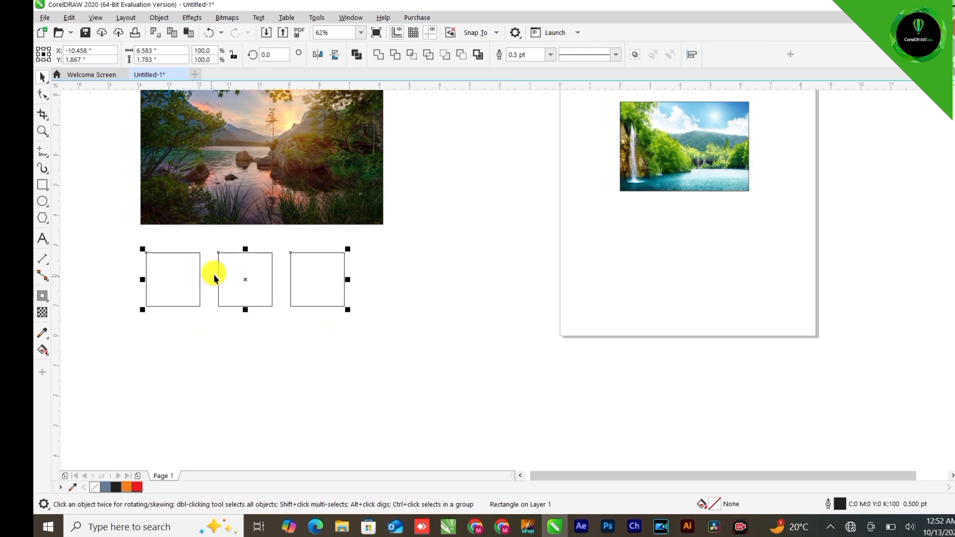
pyautogui.moveTo(231, 294); pyautogui.dragTo(236, 339)
pyautogui.hotkey('ctrl', 'd')
# Group the nine squares and move the grouped grid slightly lower and to the left
pyautogui.scroll(-3, 239, 286)
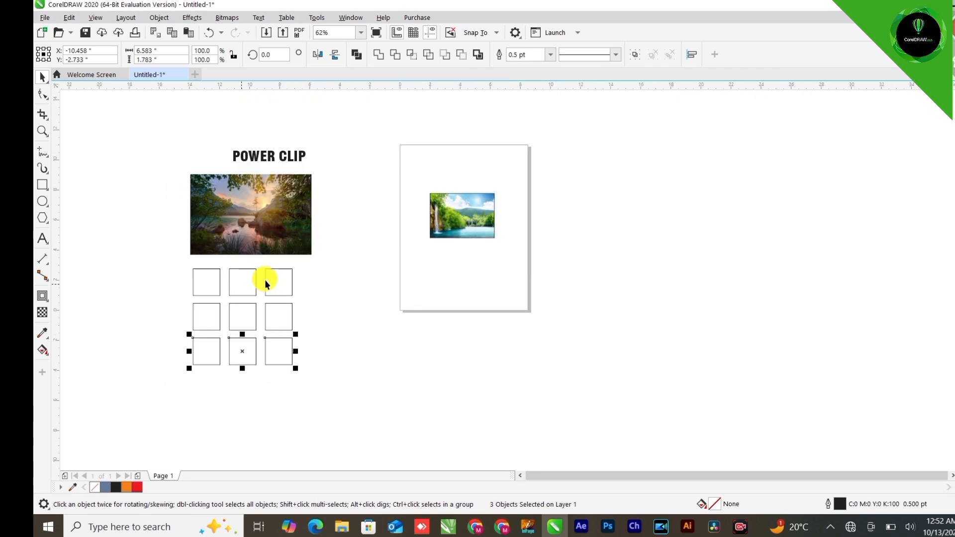
pyautogui.moveTo(167, 386); pyautogui.dragTo(165, 386)
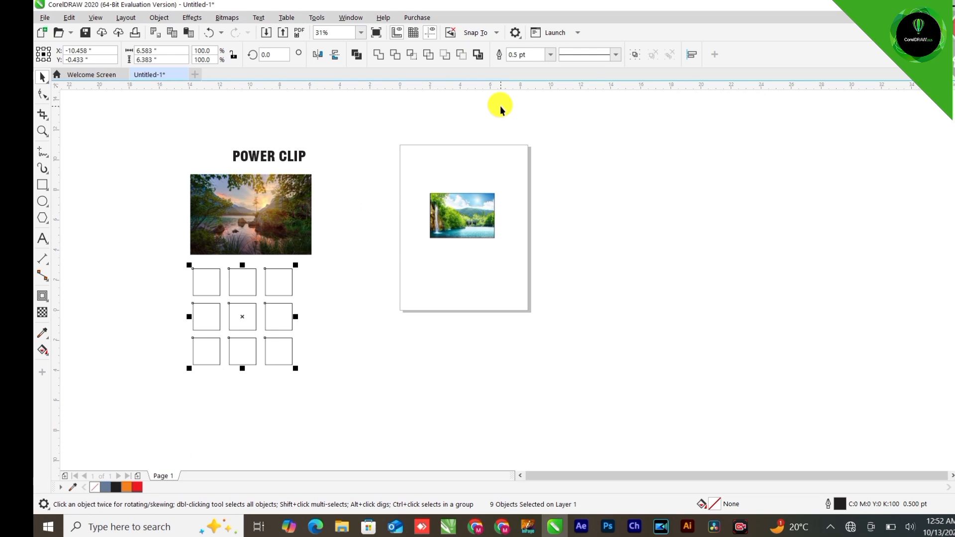
pyautogui.click(637, 55)
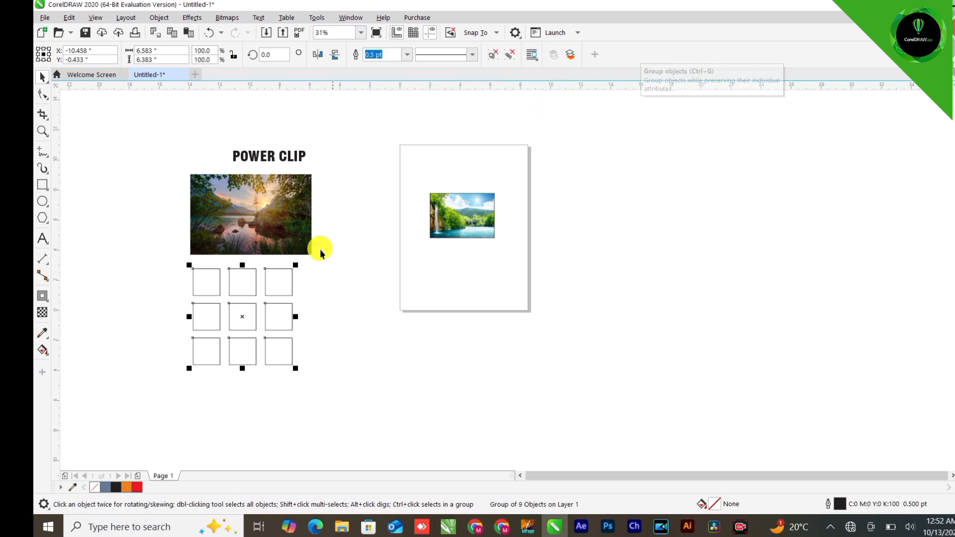
pyautogui.click(299, 282)
pyautogui.click(292, 282)
pyautogui.moveTo(283, 283)
pyautogui.mouseDown()
pyautogui.moveTo(348, 300)
pyautogui.moveTo(298, 311)
pyautogui.moveTo(264, 305)
pyautogui.moveTo(226, 335)
pyautogui.moveTo(254, 338)
pyautogui.moveTo(231, 342)
pyautogui.mouseUp()
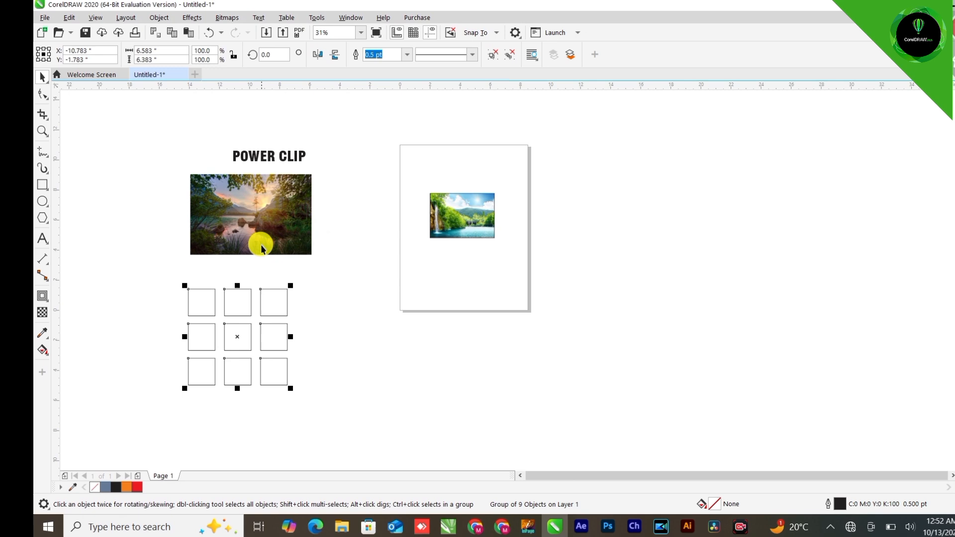
# PowerClip the lake photo inside the grouped grid of squares
pyautogui.click(256, 207)
pyautogui.rightClick(229, 199)
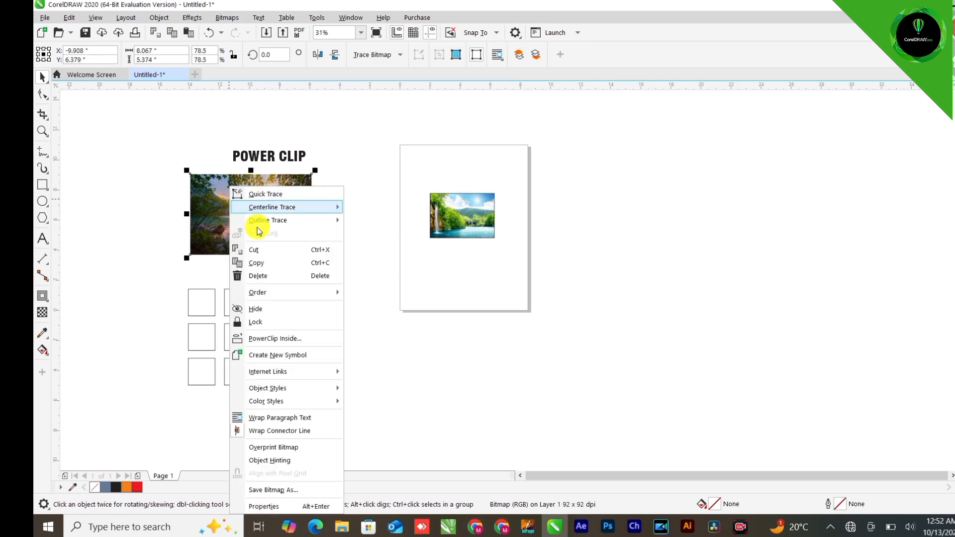
pyautogui.click(259, 343)
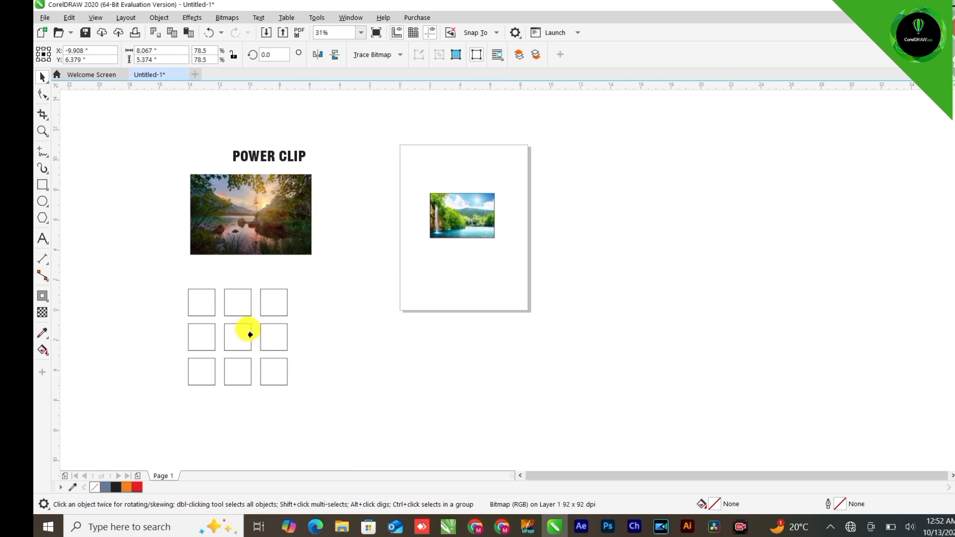
pyautogui.click(238, 331)
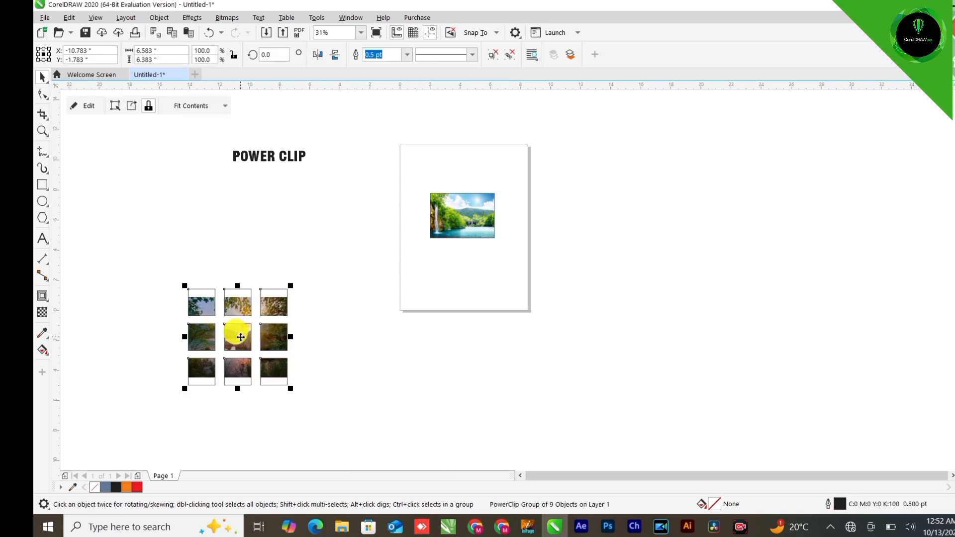
# Edit the PowerClip contents, enlarge the lake photo to cover all nine squares, and finish editing
pyautogui.scroll(3, 241, 338)
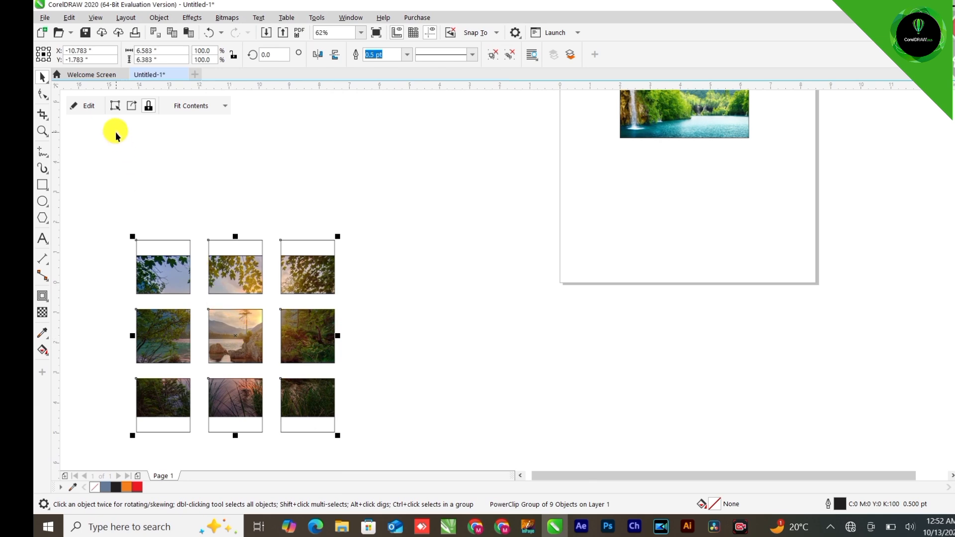
pyautogui.click(88, 106)
pyautogui.click(355, 262)
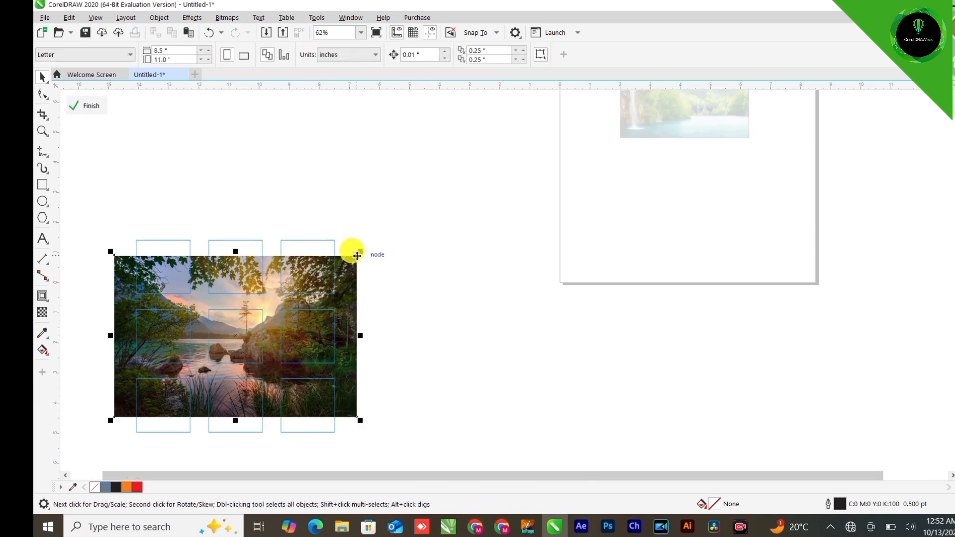
pyautogui.moveTo(357, 253); pyautogui.dragTo(393, 236)
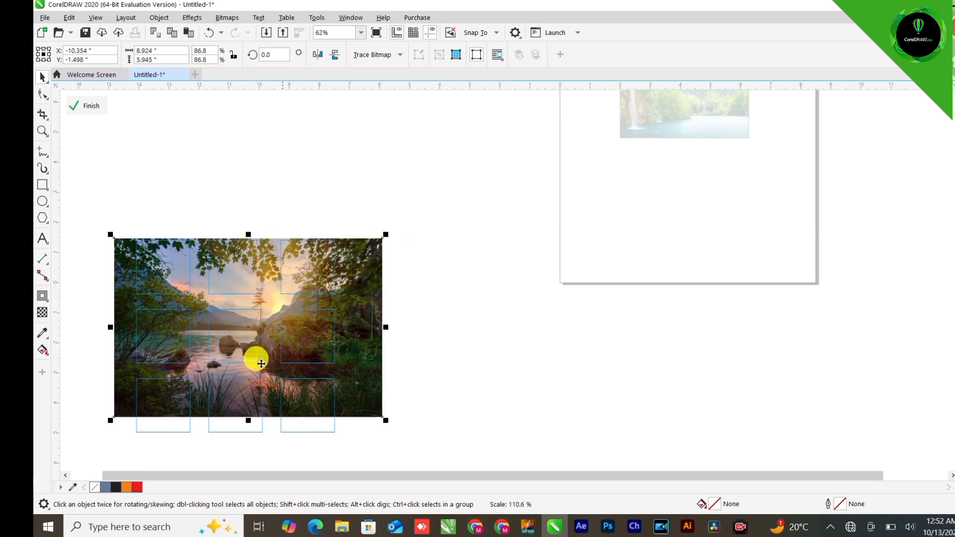
pyautogui.moveTo(112, 422); pyautogui.dragTo(83, 461)
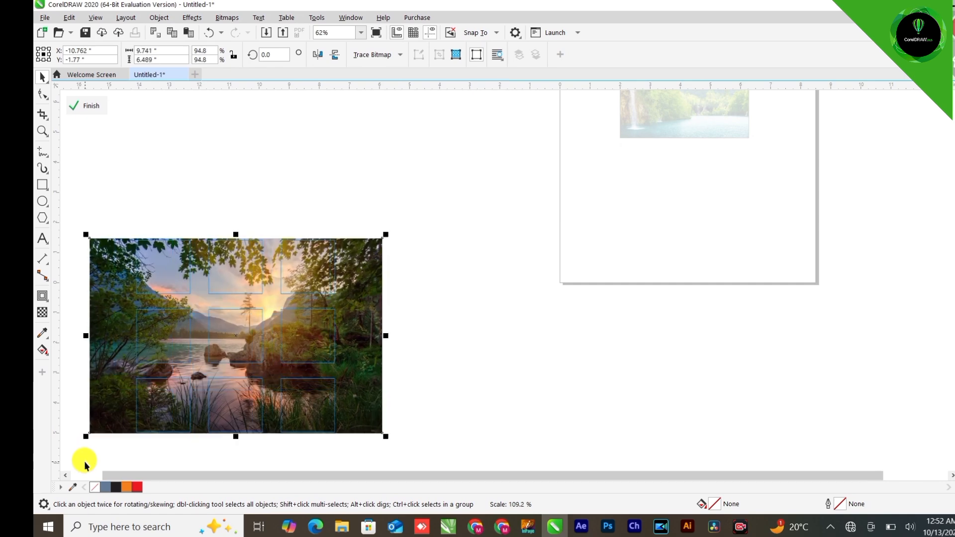
pyautogui.click(89, 106)
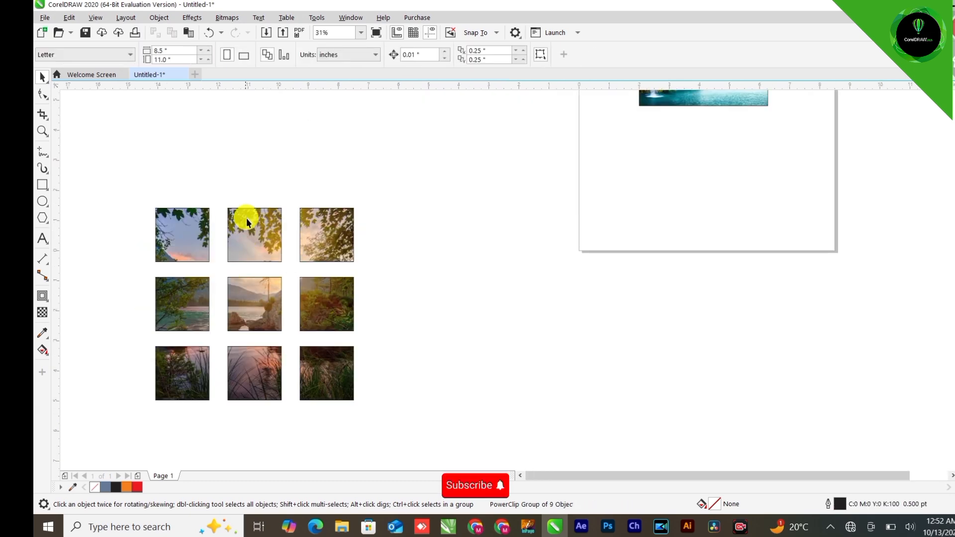
# Ungroup the clipped grid and drag the three right-hand squares and the top-middle square out of place
pyautogui.click(247, 222)
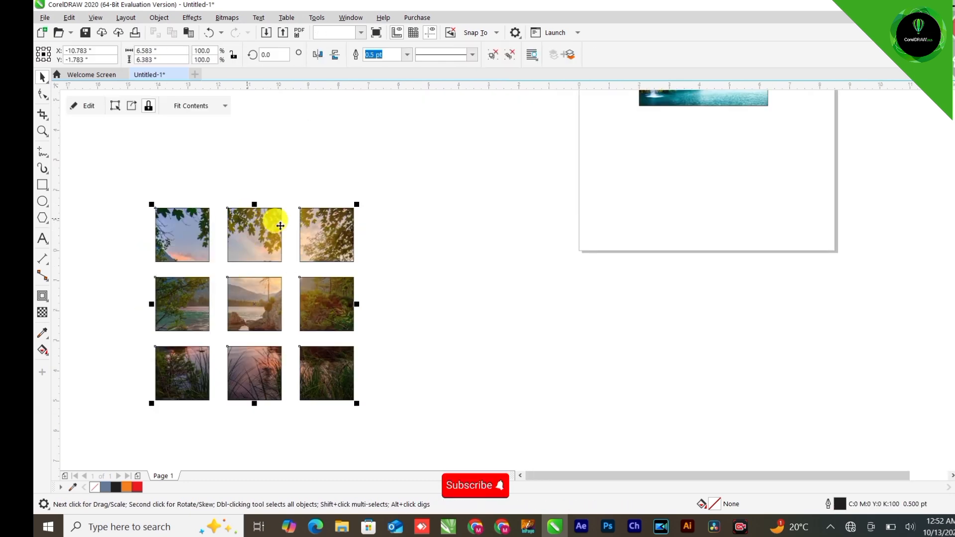
pyautogui.click(508, 54)
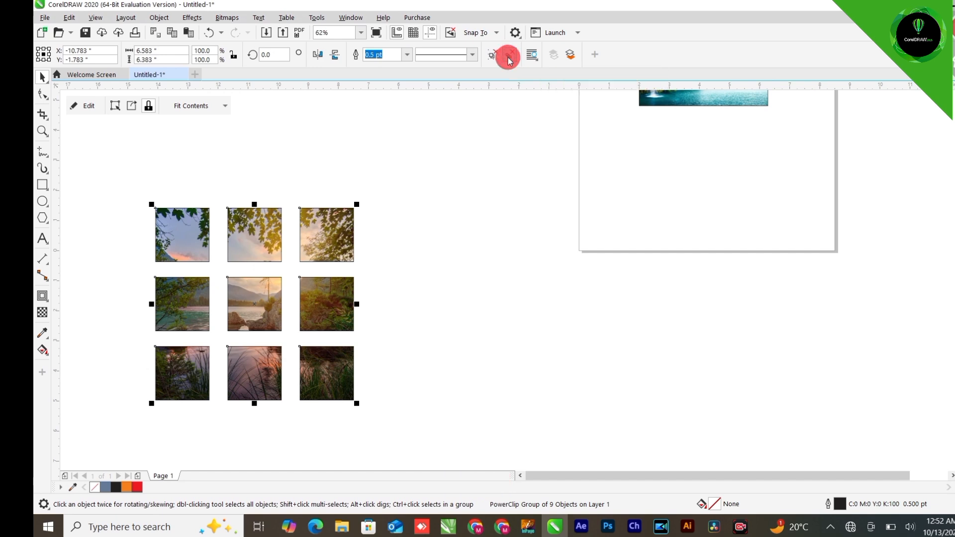
pyautogui.click(323, 233)
pyautogui.moveTo(360, 219); pyautogui.dragTo(420, 175)
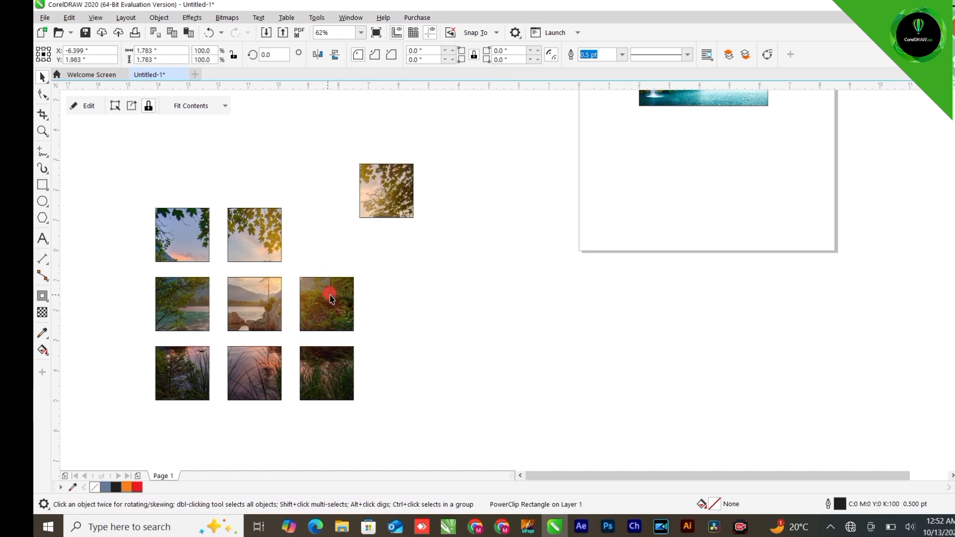
pyautogui.moveTo(330, 292); pyautogui.dragTo(418, 280)
pyautogui.moveTo(403, 413); pyautogui.dragTo(403, 413)
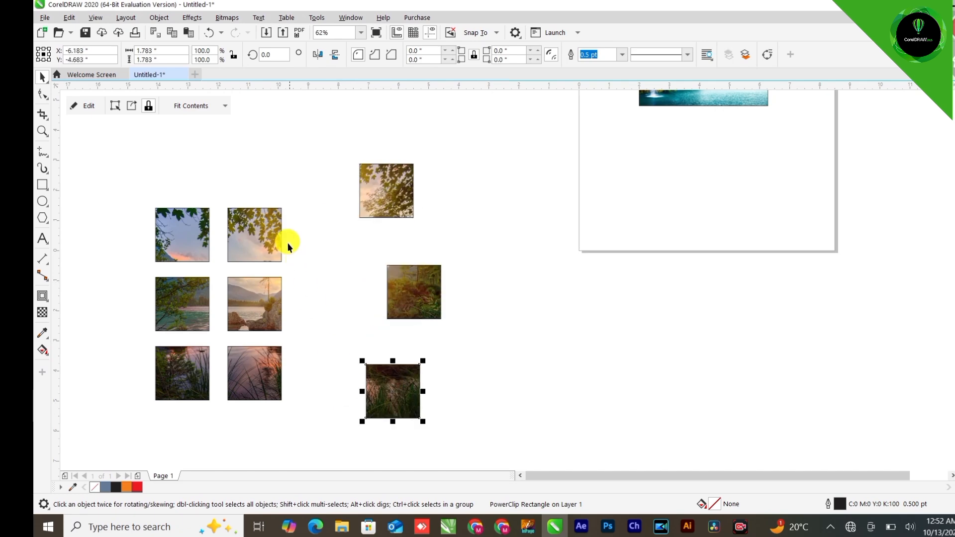
pyautogui.moveTo(288, 244); pyautogui.dragTo(297, 198)
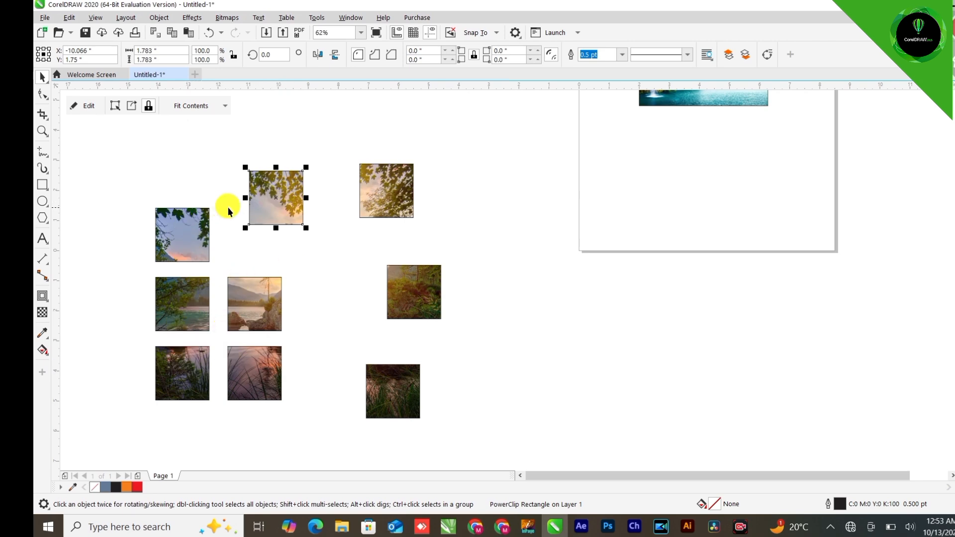
# Open and close the clipped contents of the moved top-middle and middle-right squares
pyautogui.click(91, 108)
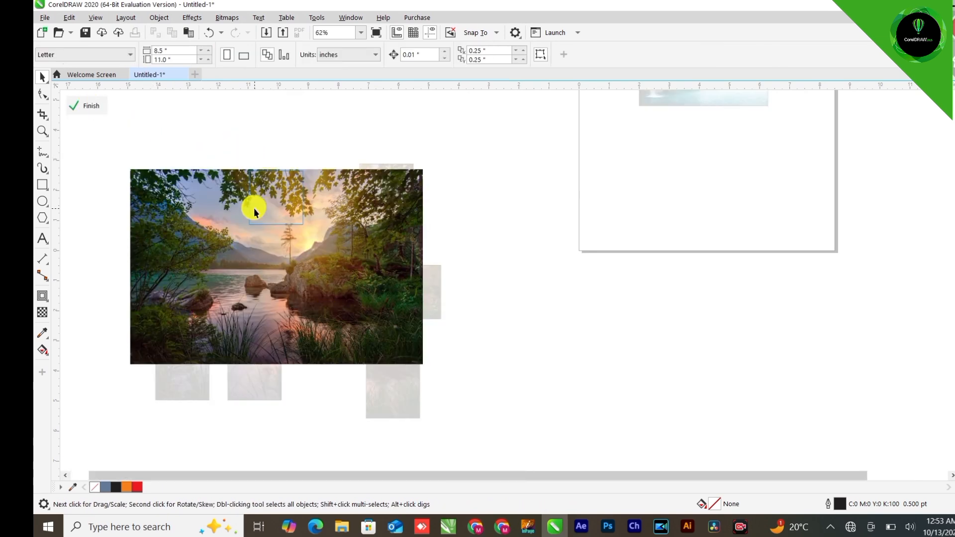
pyautogui.click(99, 110)
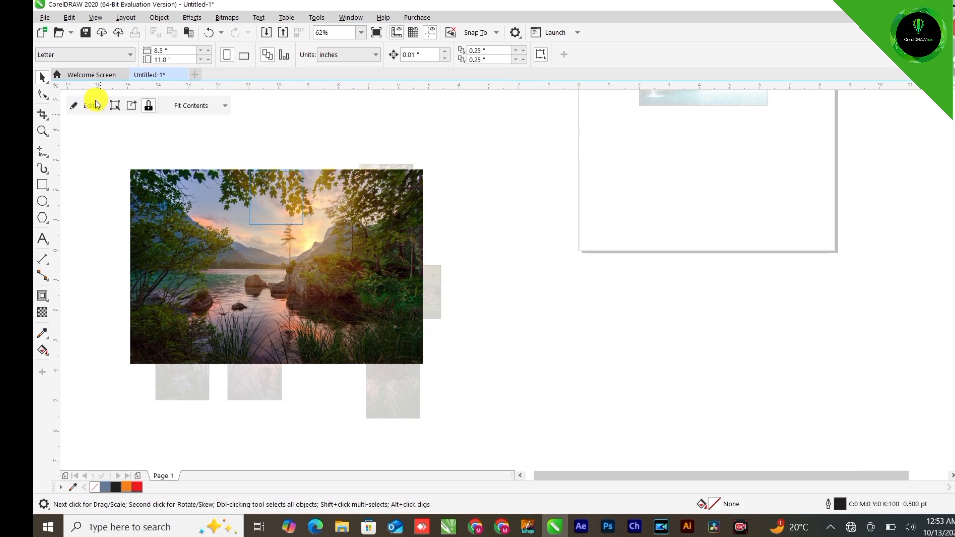
pyautogui.click(394, 277)
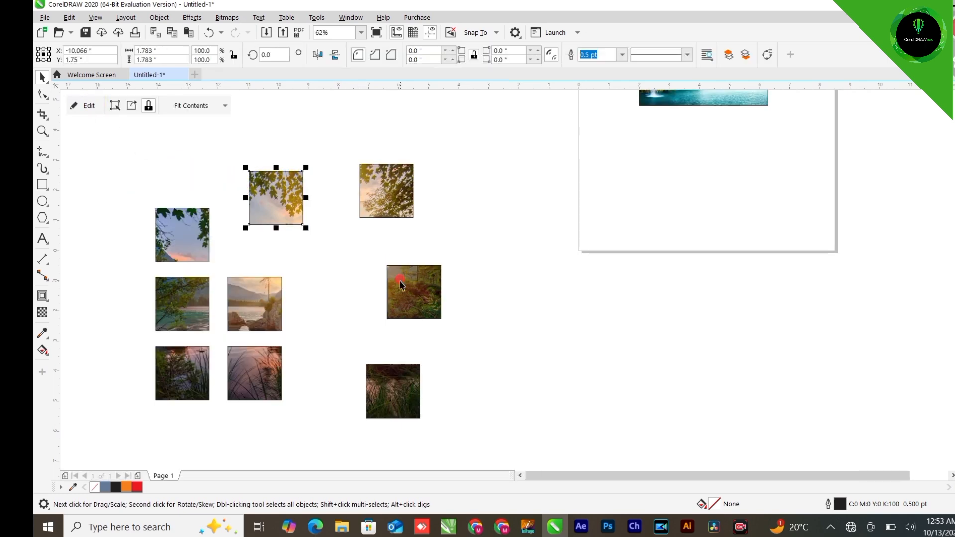
pyautogui.click(82, 105)
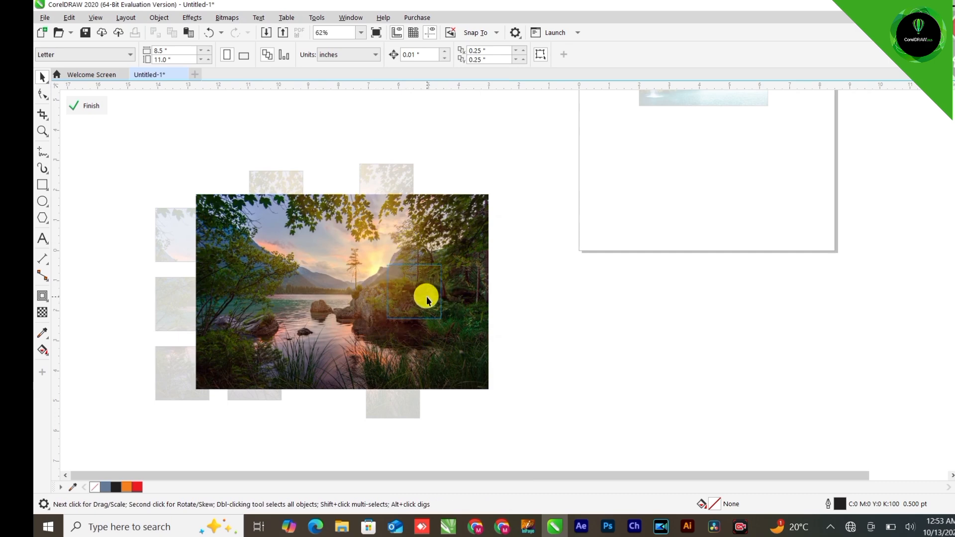
pyautogui.click(90, 106)
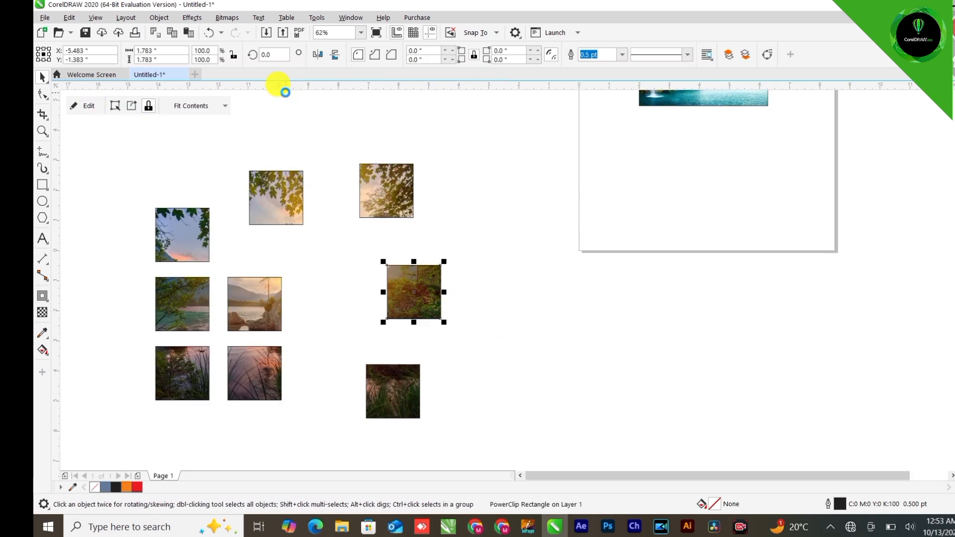
pyautogui.click(302, 225)
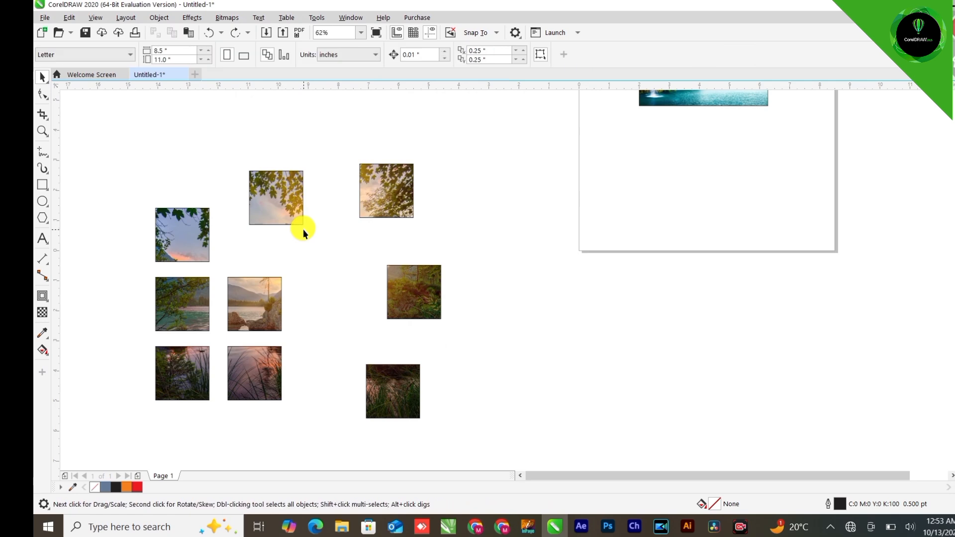
# Undo the square moves, the ungrouping, the photo enlargement and the PowerClip into the grid
pyautogui.hotkey('ctrl', 'z')
pyautogui.hotkey('ctrl', 'z')
pyautogui.hotkey('ctrl', 'z')
pyautogui.hotkey('ctrl', 'z')
pyautogui.hotkey('ctrl', 'z')
pyautogui.hotkey('ctrl', 'z')
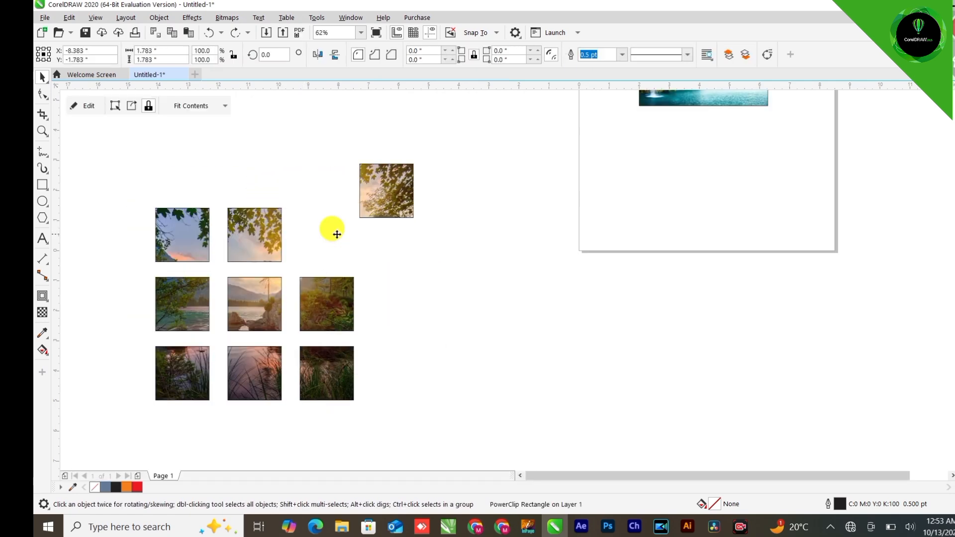
pyautogui.hotkey('ctrl', 'z')
pyautogui.hotkey('ctrl', 'z')
pyautogui.hotkey('ctrl', 'z')
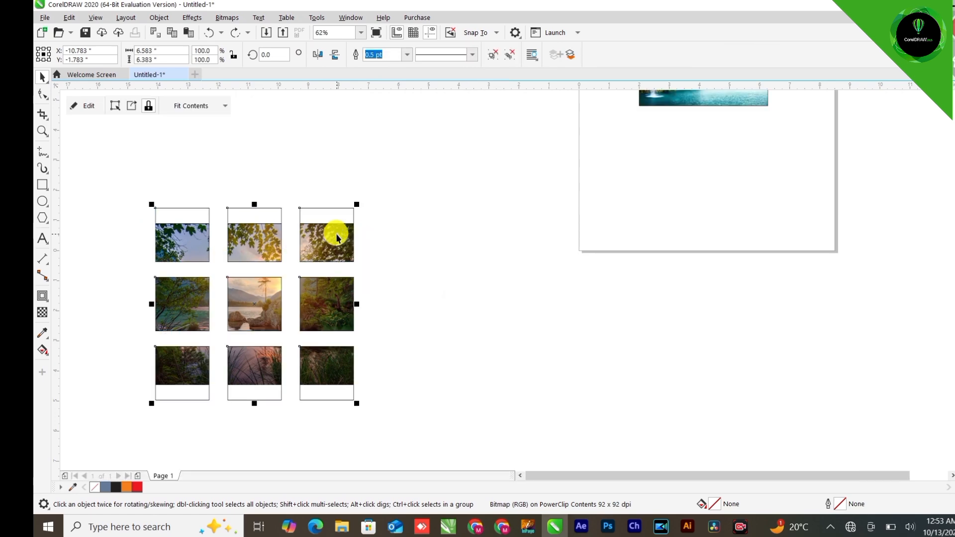
pyautogui.click(388, 250)
pyautogui.scroll(-1, 349, 240)
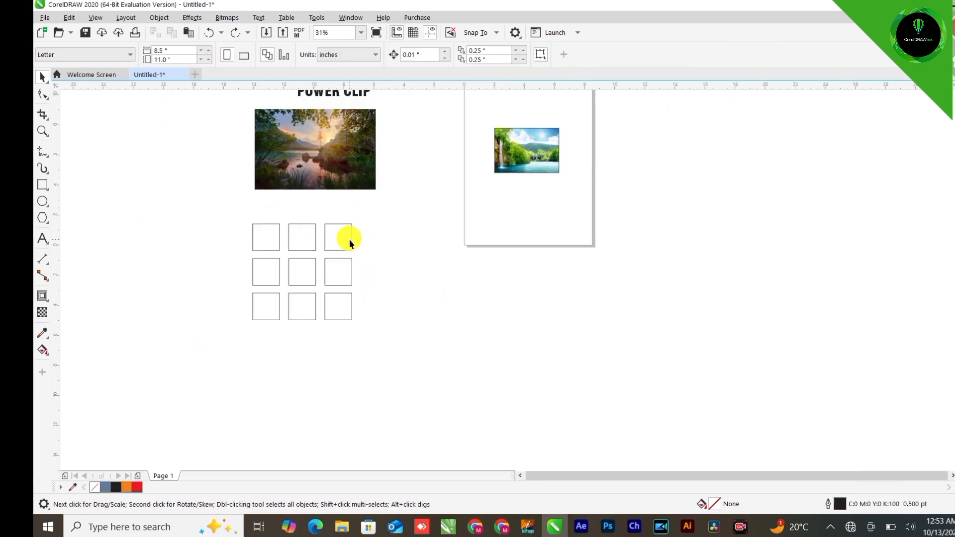
pyautogui.scroll(-1, 349, 240)
pyautogui.scroll(1, 337, 188)
# Select all nine squares and combine them into a single curve
pyautogui.click(347, 292)
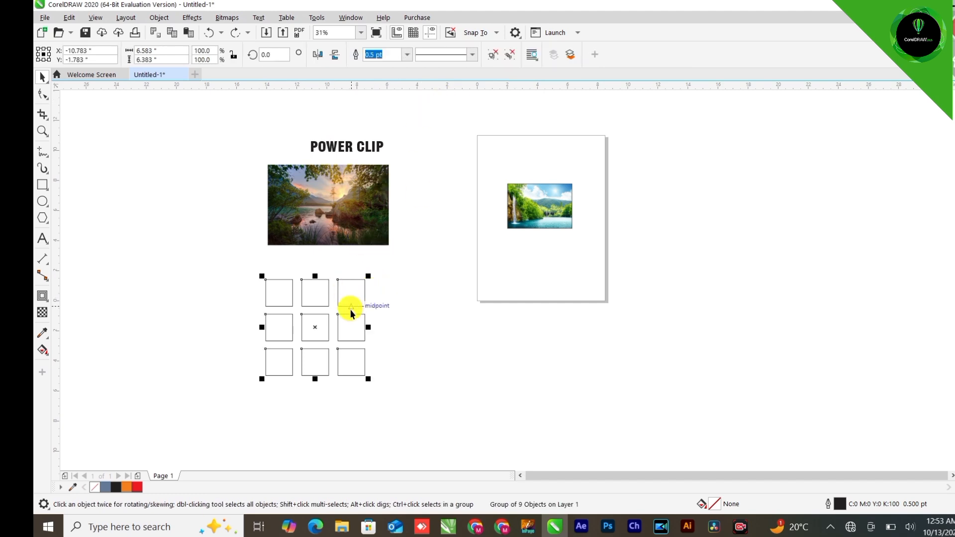
pyautogui.scroll(1, 332, 324)
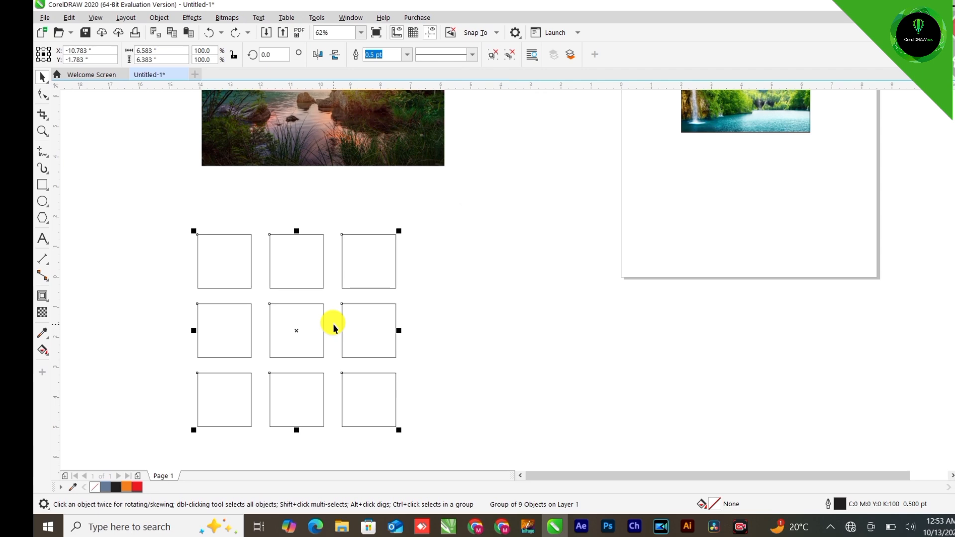
pyautogui.click(351, 156)
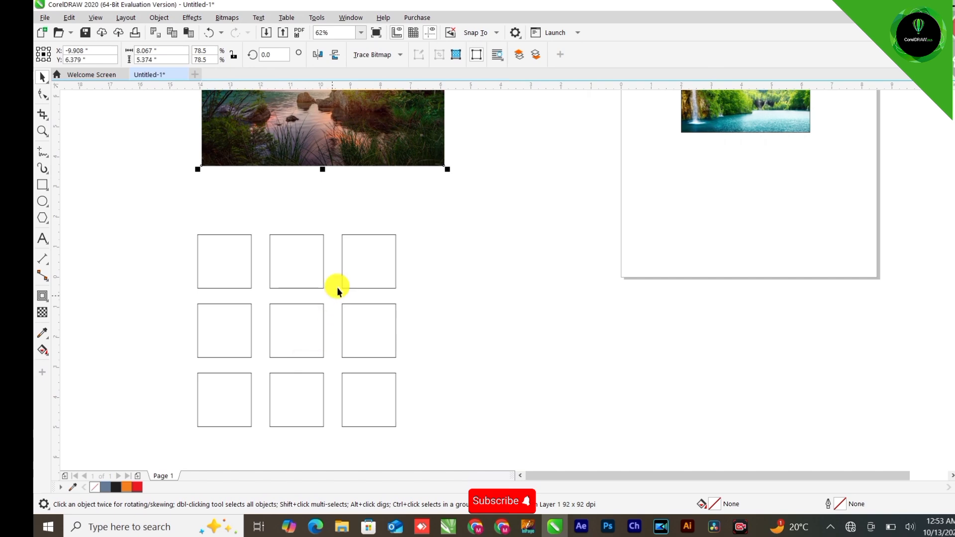
pyautogui.moveTo(428, 218); pyautogui.dragTo(184, 422)
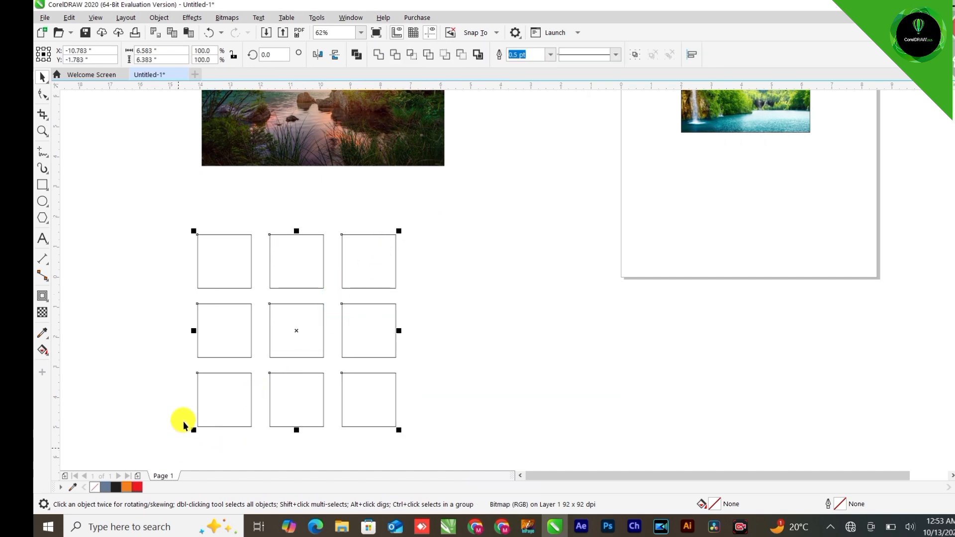
pyautogui.click(356, 55)
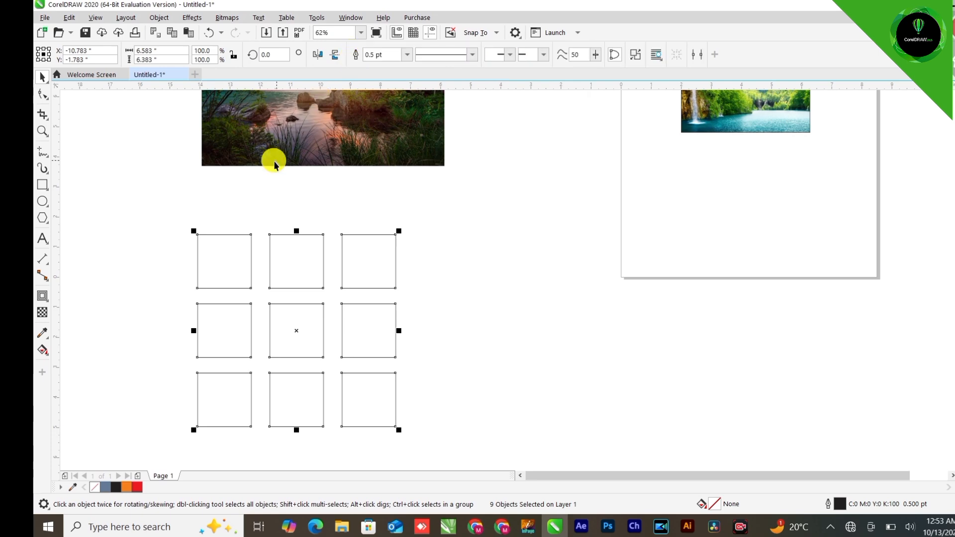
# Nudge the lake photo down and PowerClip it inside the combined squares
pyautogui.moveTo(258, 144); pyautogui.dragTo(247, 181)
pyautogui.rightClick(244, 171)
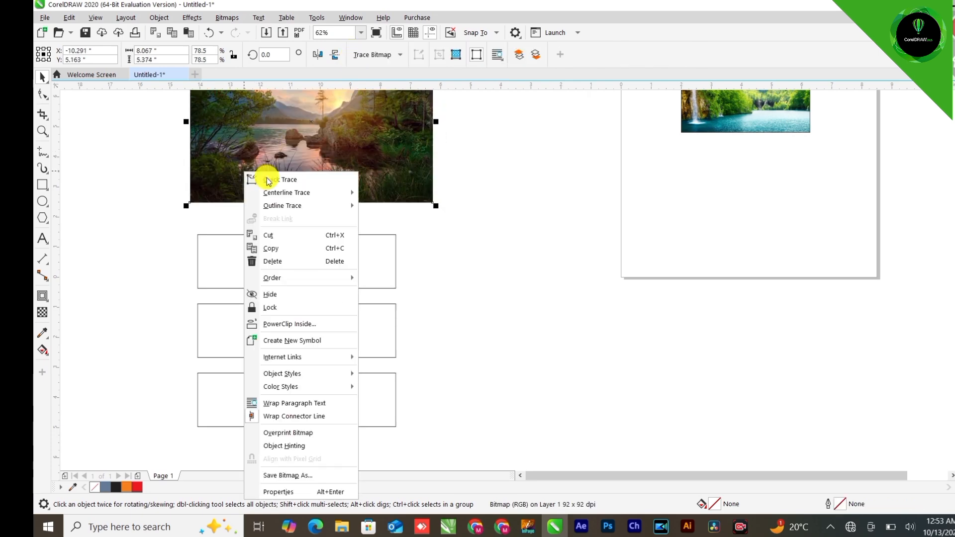
pyautogui.click(269, 324)
pyautogui.click(224, 262)
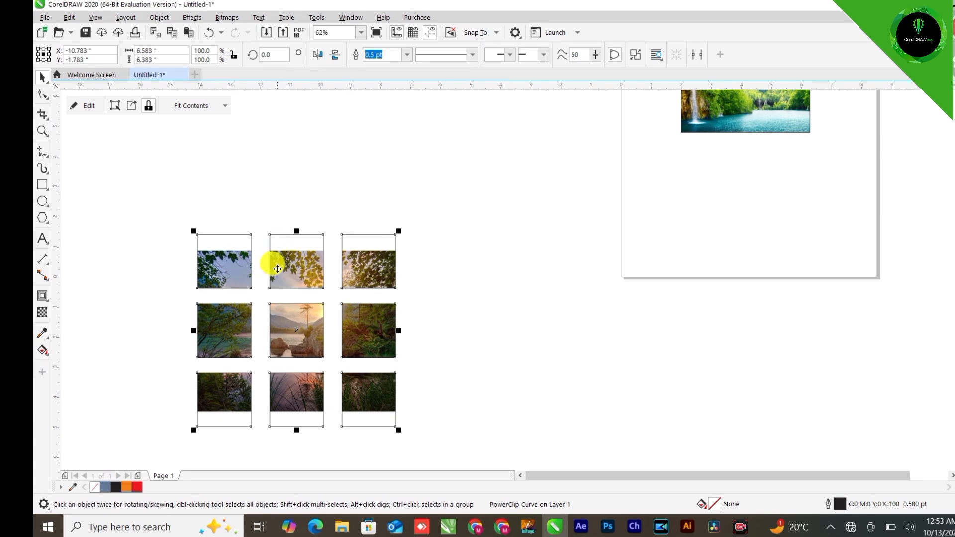
# Move the clipped grid up slightly, break it apart, and drag the top-right and middle-right squares away
pyautogui.moveTo(305, 283); pyautogui.dragTo(306, 254)
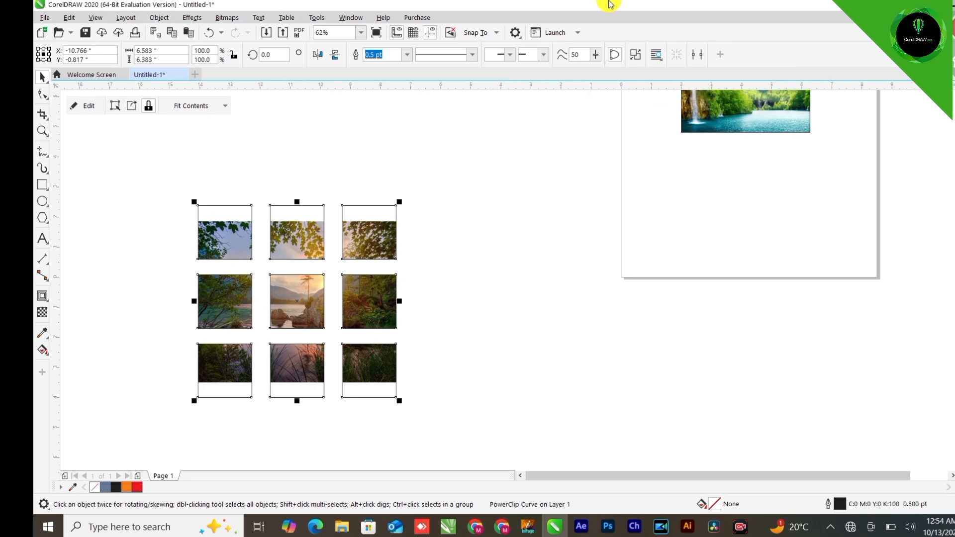
pyautogui.click(634, 55)
pyautogui.click(393, 230)
pyautogui.moveTo(372, 220); pyautogui.dragTo(419, 180)
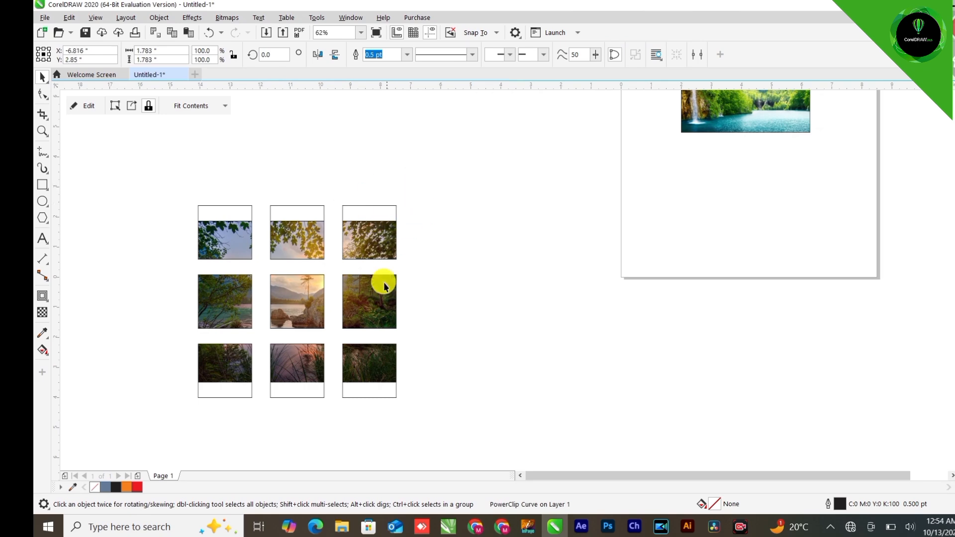
pyautogui.moveTo(376, 277); pyautogui.dragTo(457, 256)
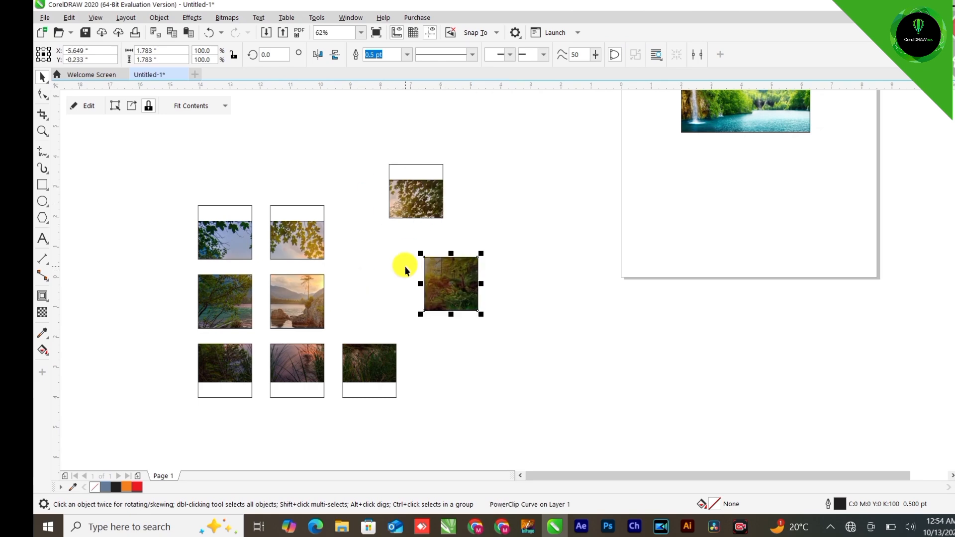
pyautogui.scroll(-2, 405, 269)
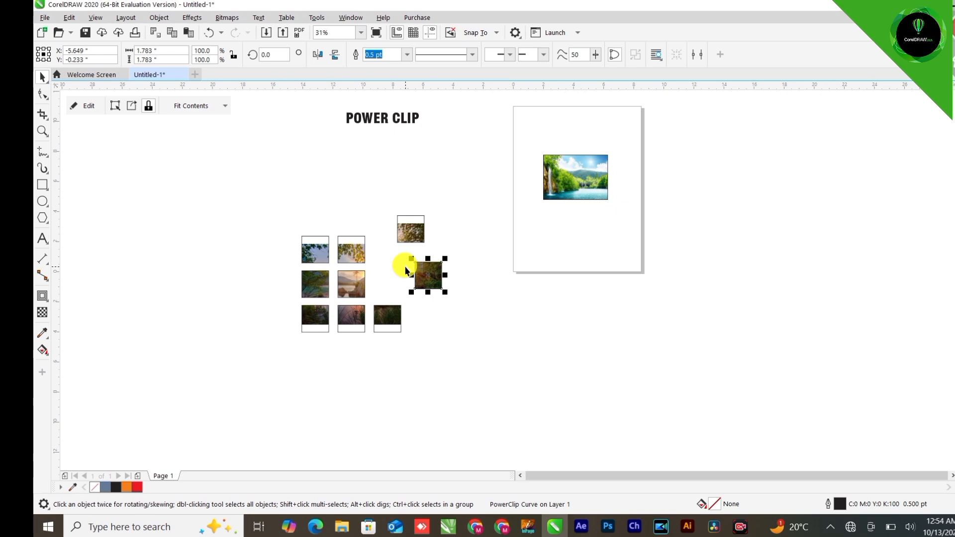